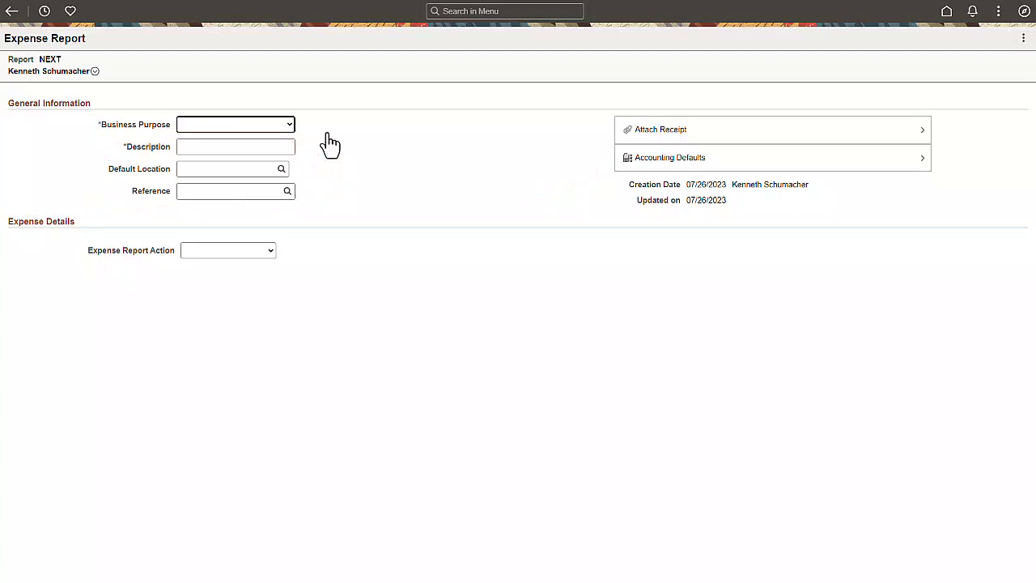
Search the Page and Field Configurator for Standard configurations and open the EX_EXP_SHEET_FL component
click(44, 12)
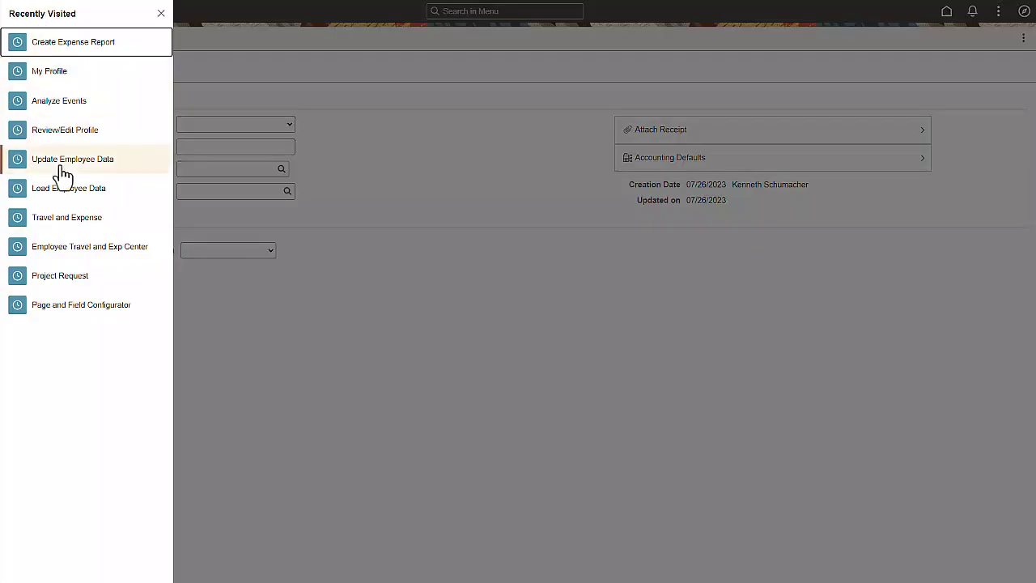
click(71, 312)
click(292, 236)
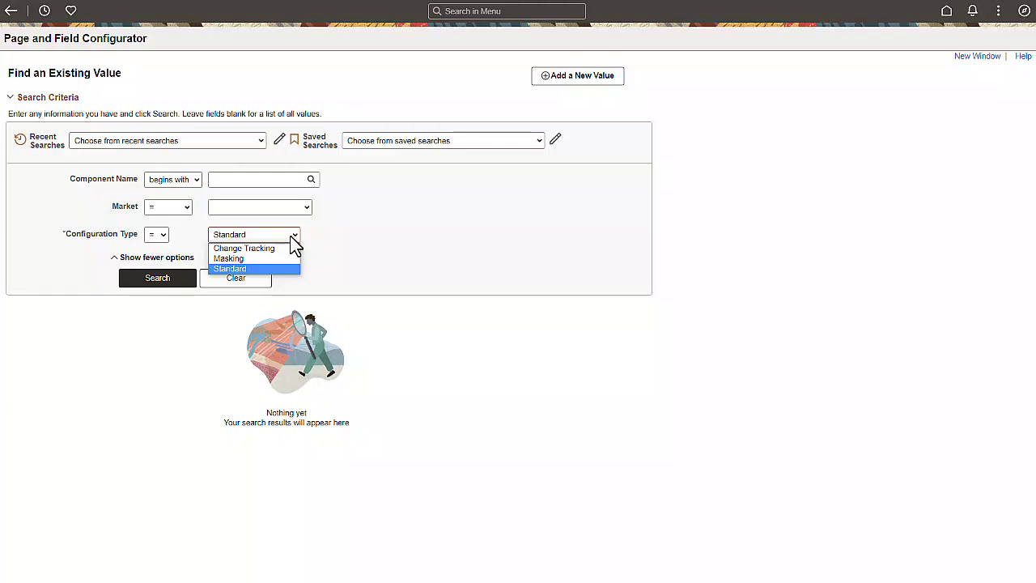
click(285, 268)
click(165, 282)
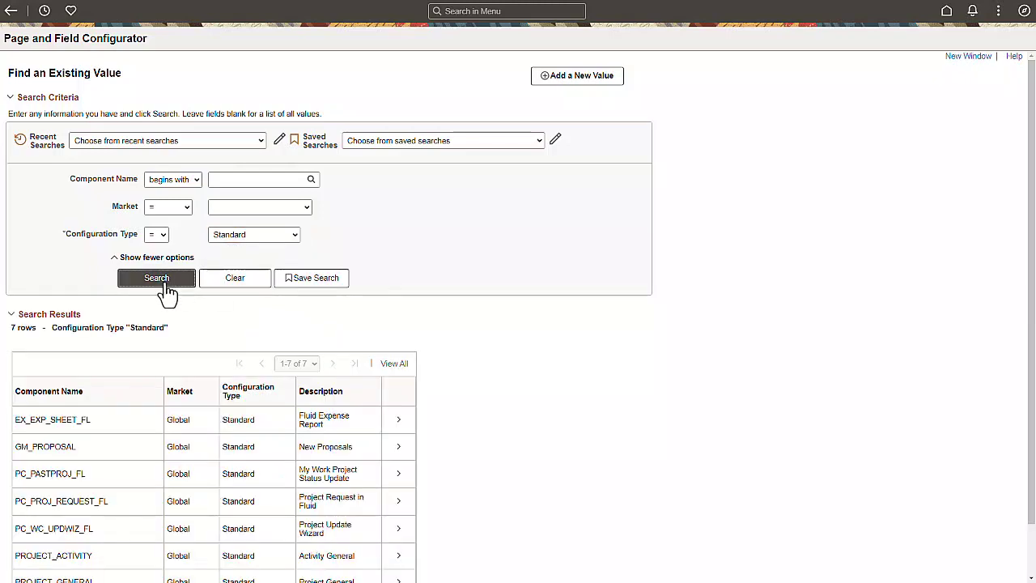
click(125, 419)
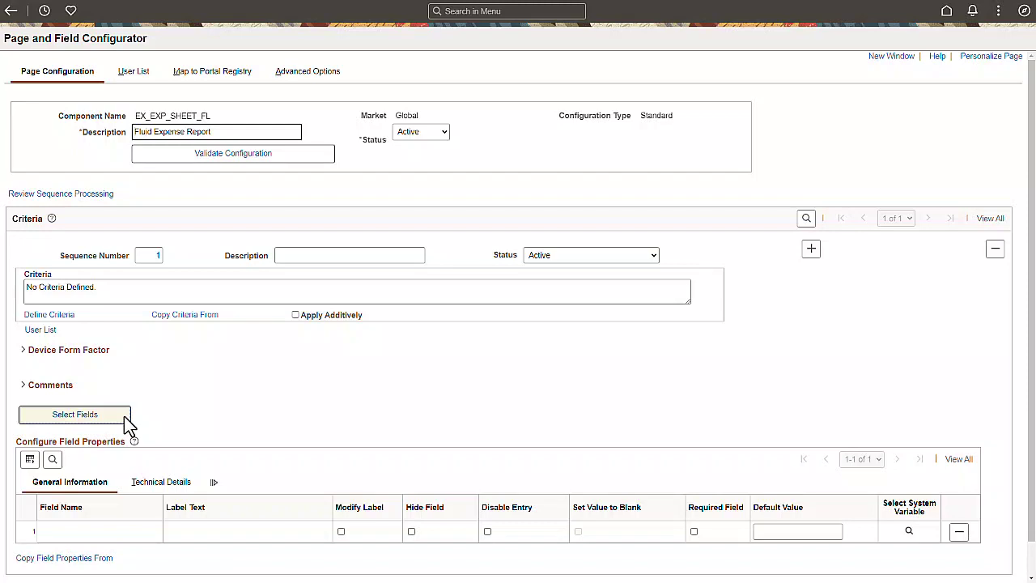
Describe criteria sequence 1 as "Expense Report Header" and add the comment "Change labels, set defaults, require entry and hide fields on the expense report header."
click(289, 255)
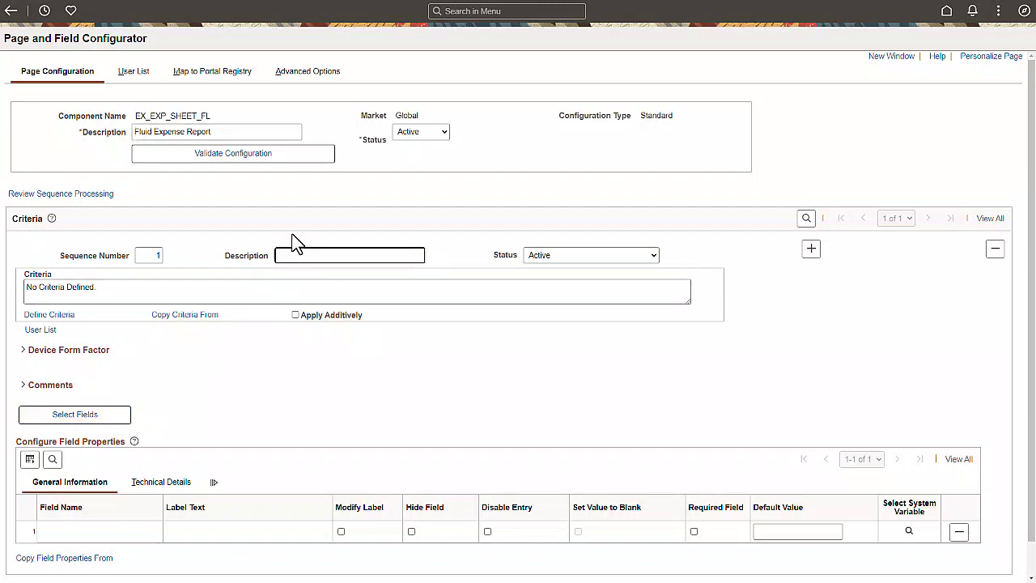
text(Expense Report Header)
click(20, 387)
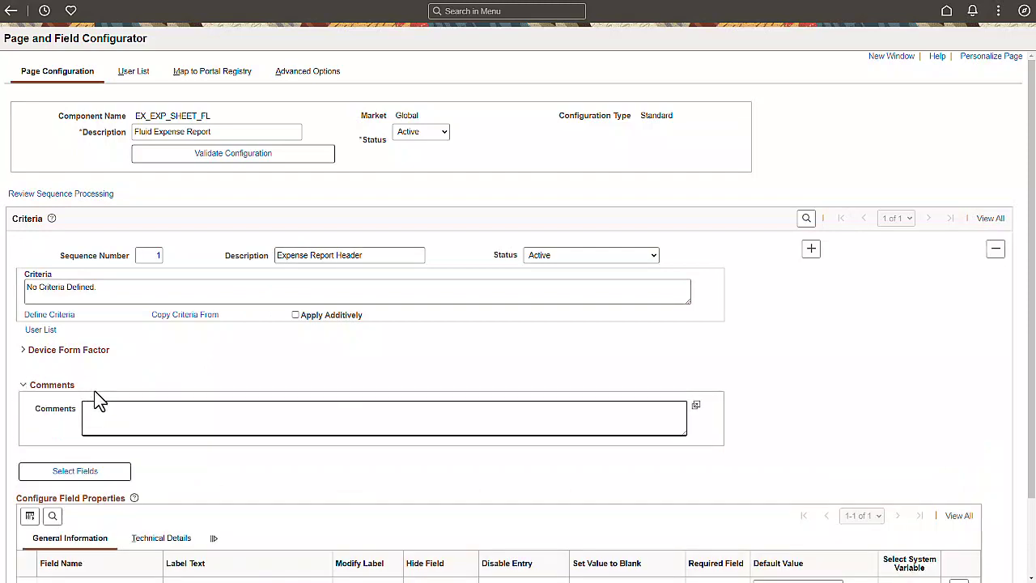
text(Change labels, set defaults, require entry and hide fields on the expense report heade)
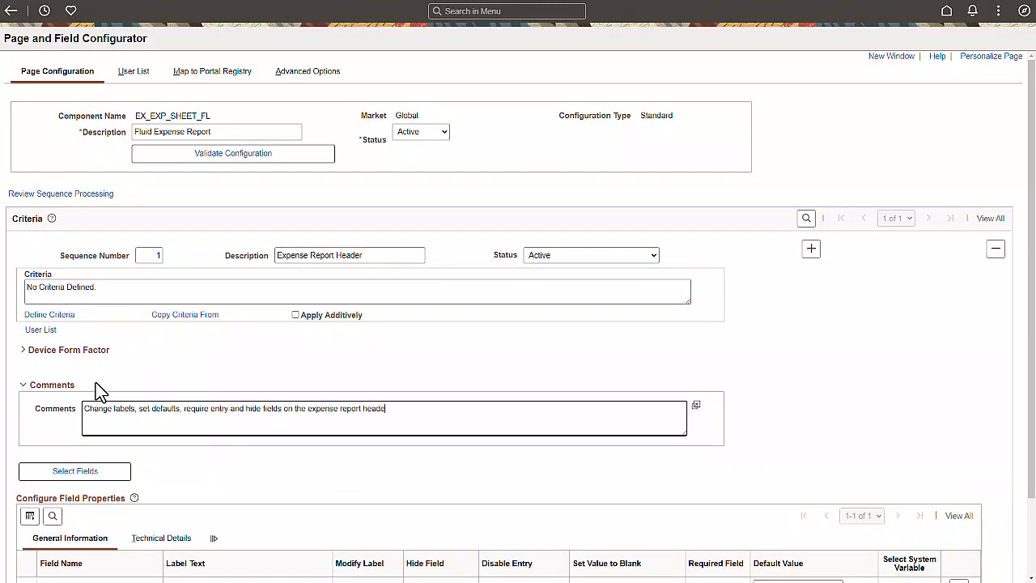
text(r.)
Add the Accounting Defaults, Default Location Description, Description and Reference page fields to the field properties being configured
click(83, 473)
click(753, 243)
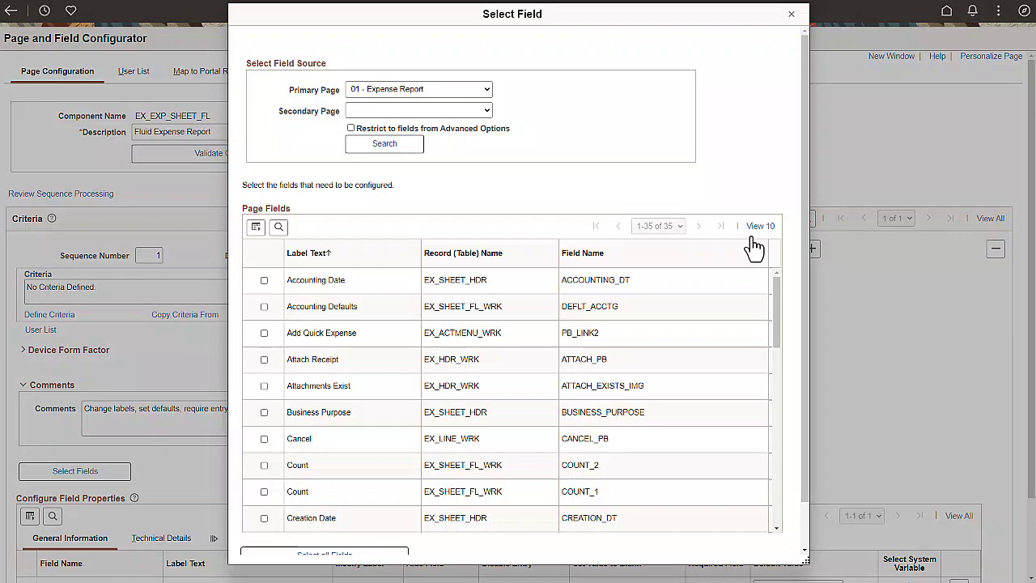
click(264, 306)
drag(777, 344, 779, 512)
click(264, 280)
click(264, 308)
click(264, 421)
drag(805, 492, 804, 539)
click(276, 530)
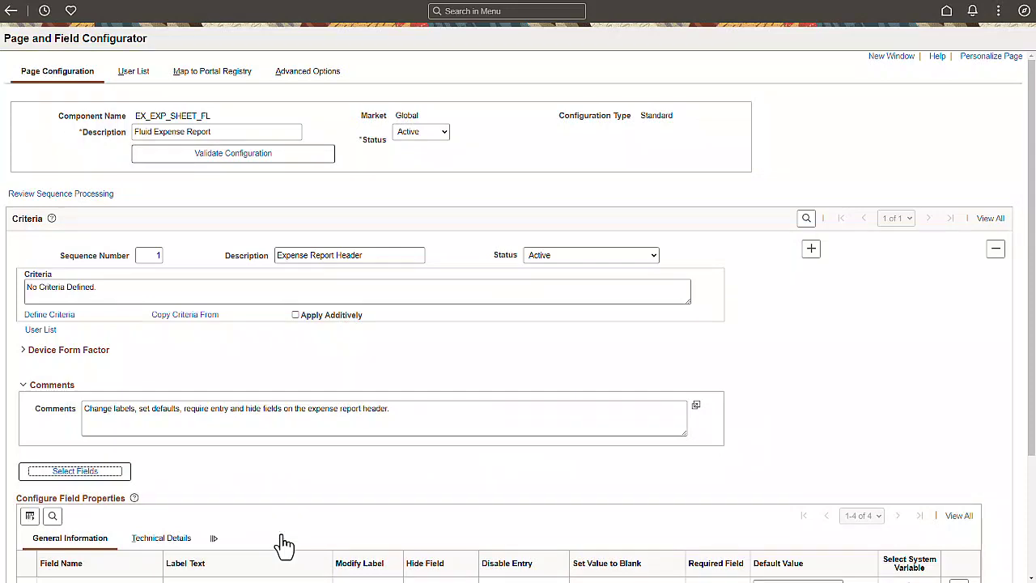
Set the default value of the Description field (SHEET_NAME) to Travel and make Default Location Description a required field
click(1028, 513)
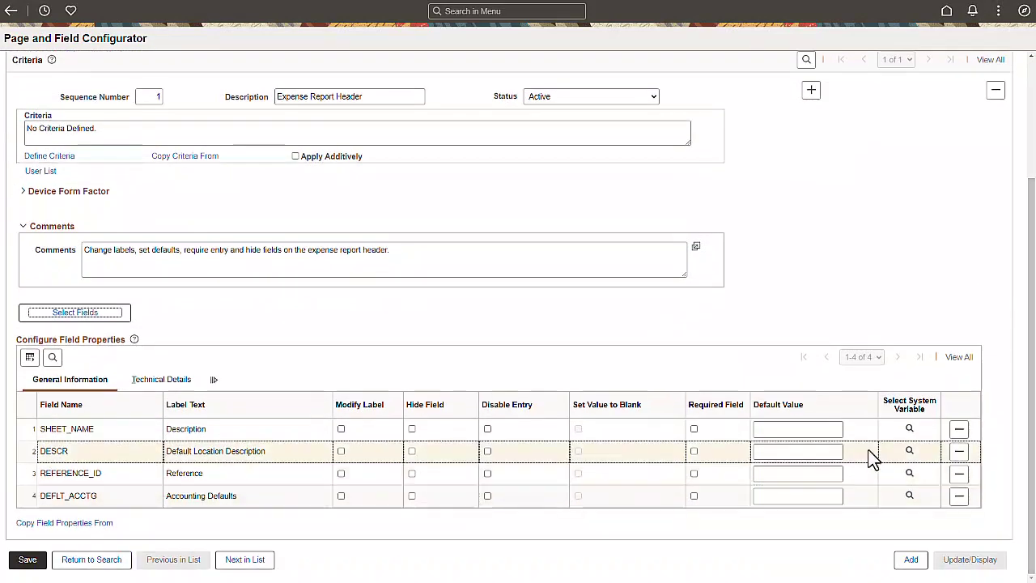
click(824, 430)
text(Travel)
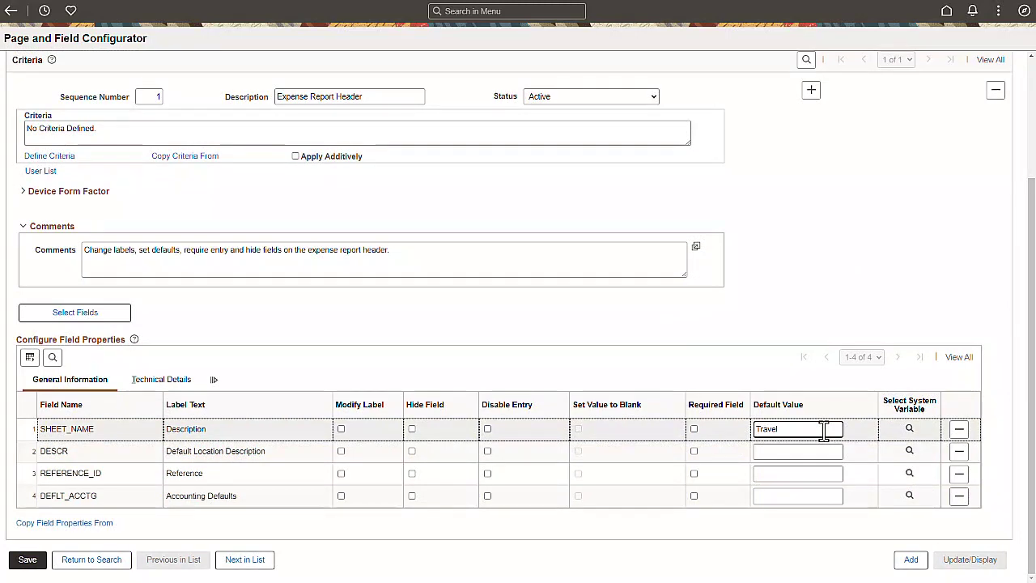
click(694, 451)
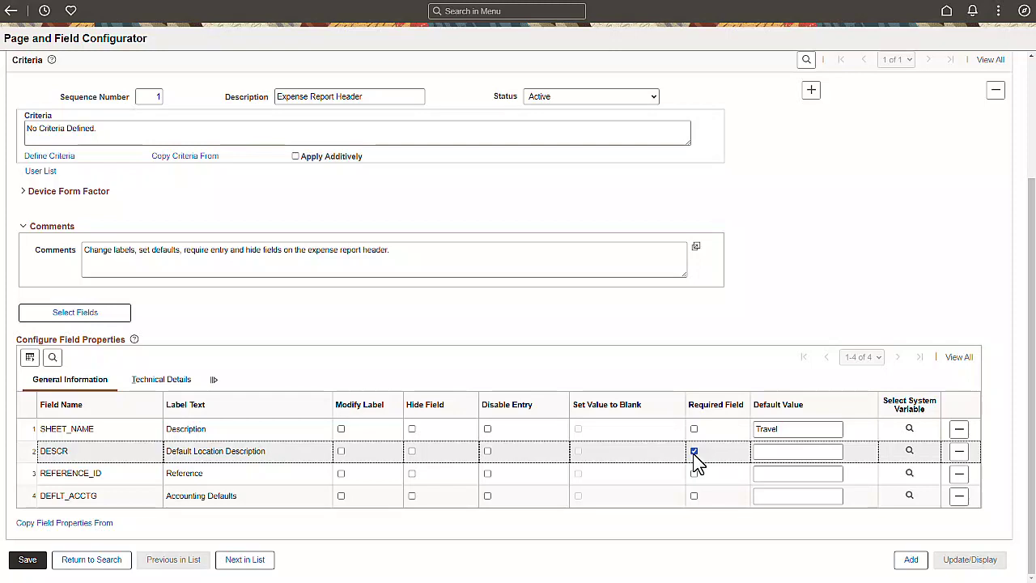
Relabel REFERENCE_ID as a required field named "Customer Funding Code" and hide the Accounting Defaults field
click(341, 472)
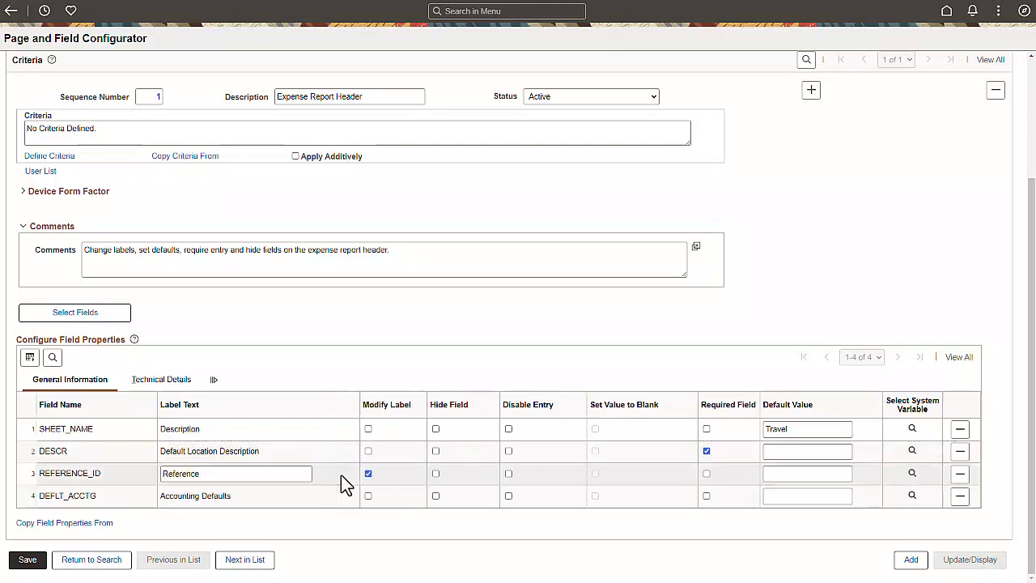
triple_click(276, 475)
text(Customer)
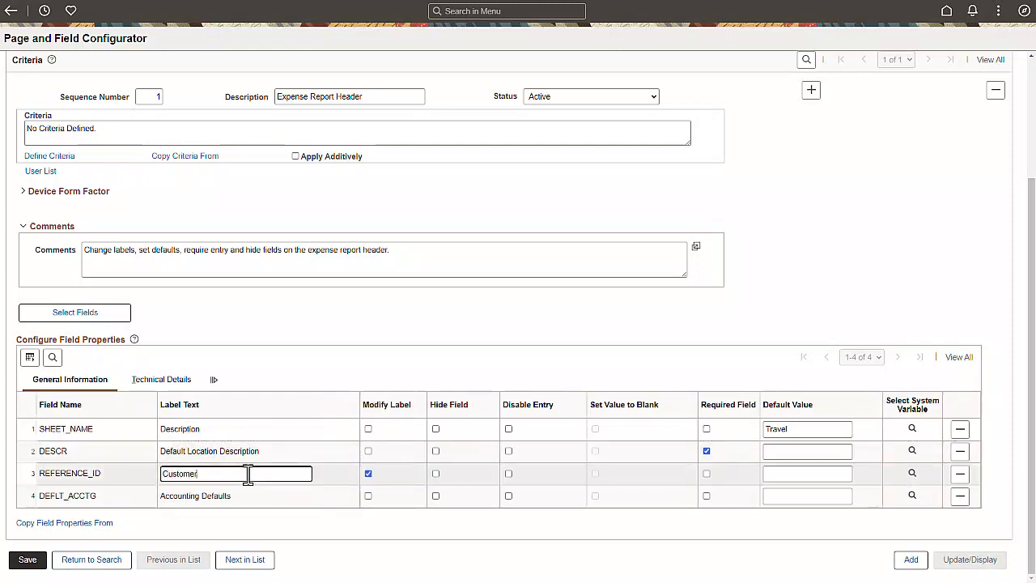
text( Funding Code)
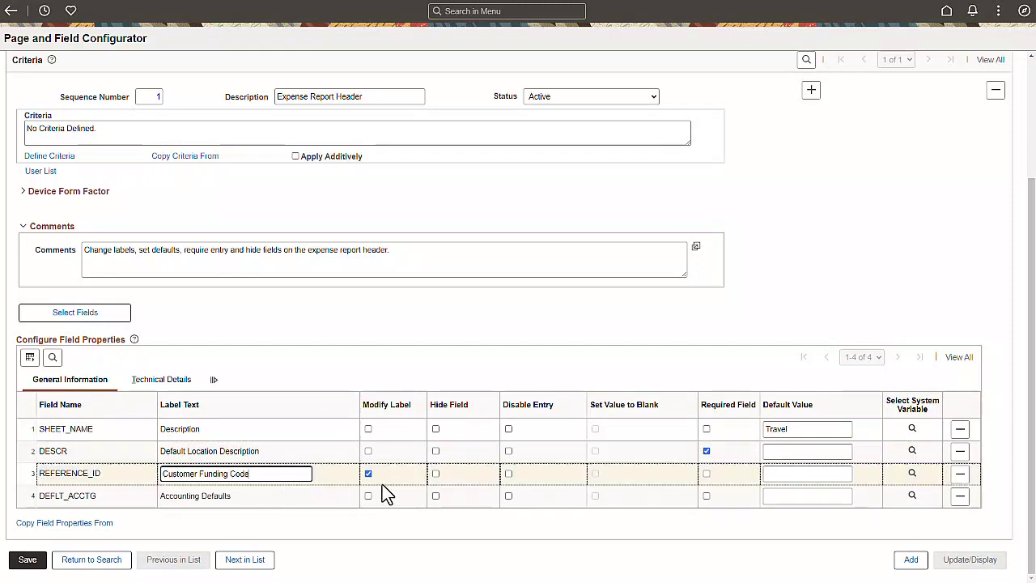
click(706, 474)
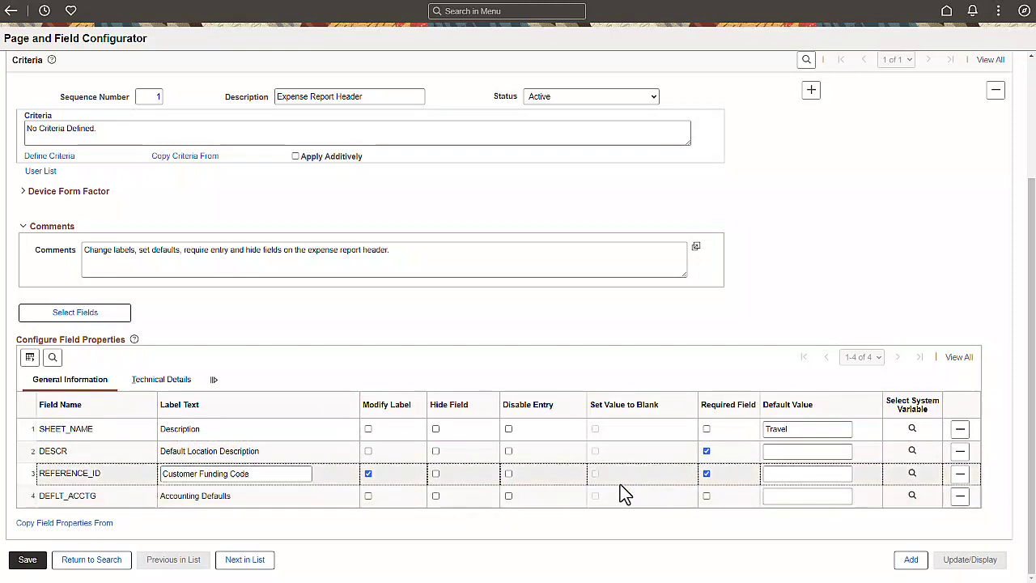
click(436, 496)
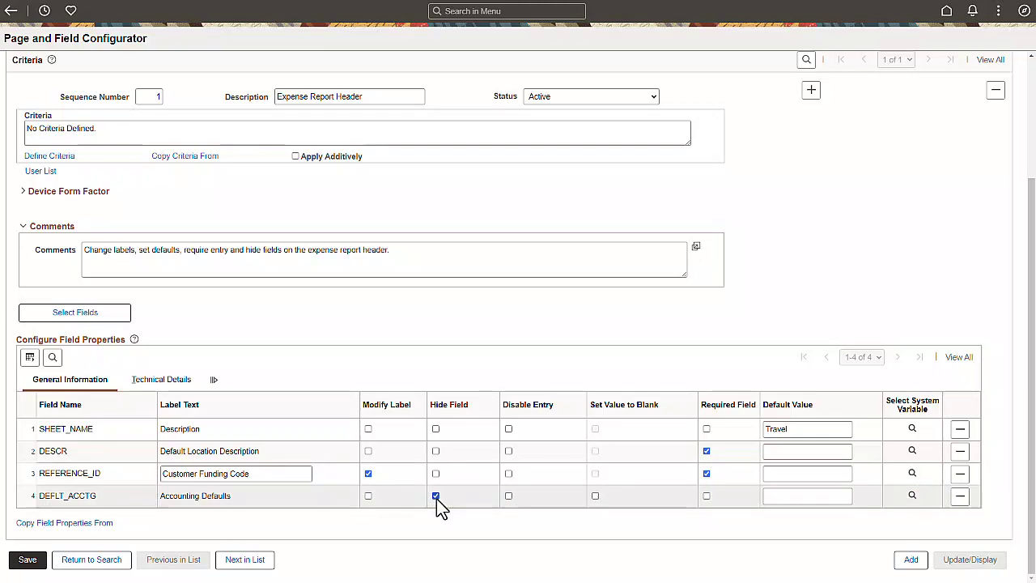
Examine the page fields and system variables available for defining criteria, and leave without adding any criteria
click(64, 160)
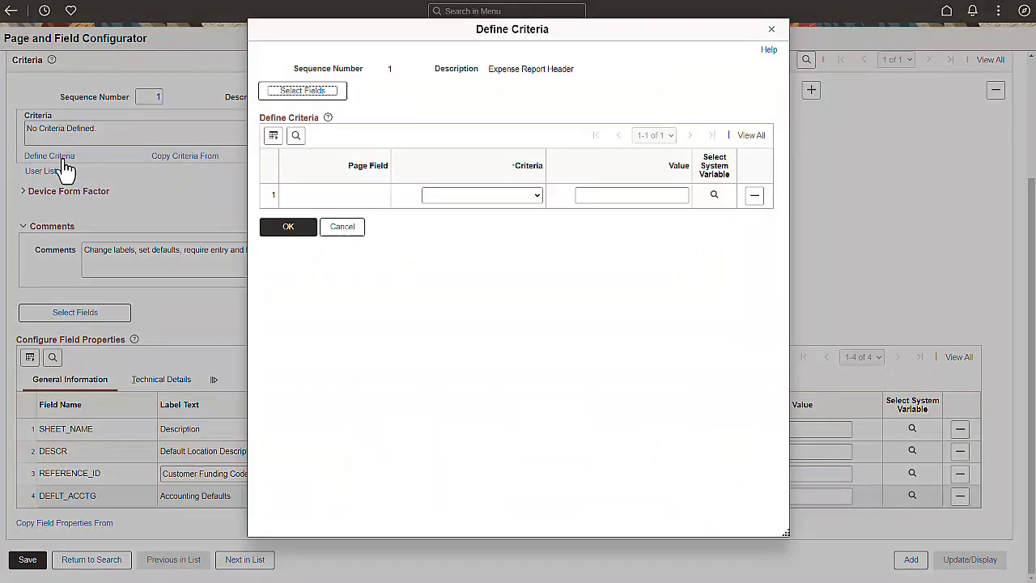
click(296, 93)
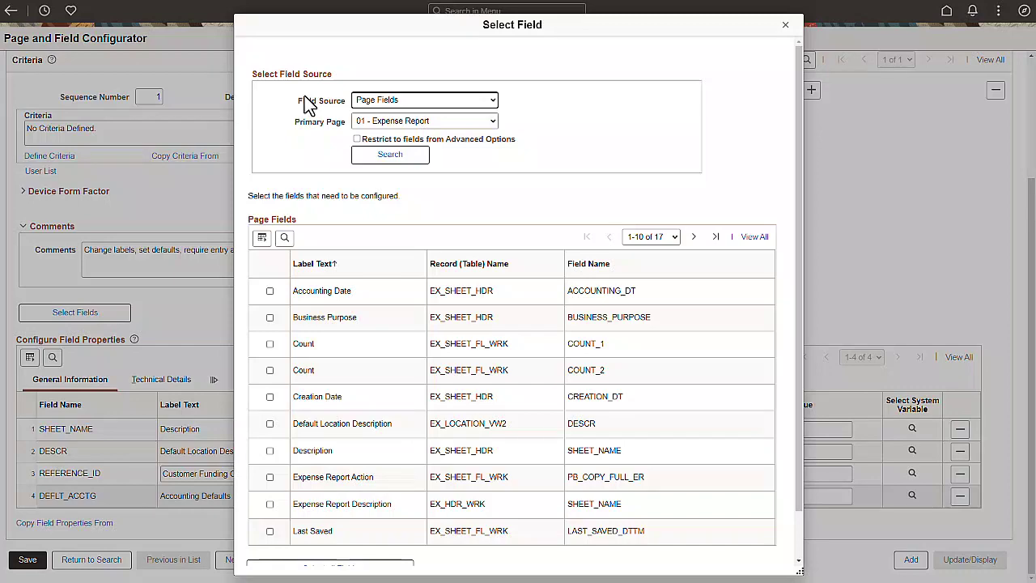
drag(794, 169, 794, 231)
click(357, 540)
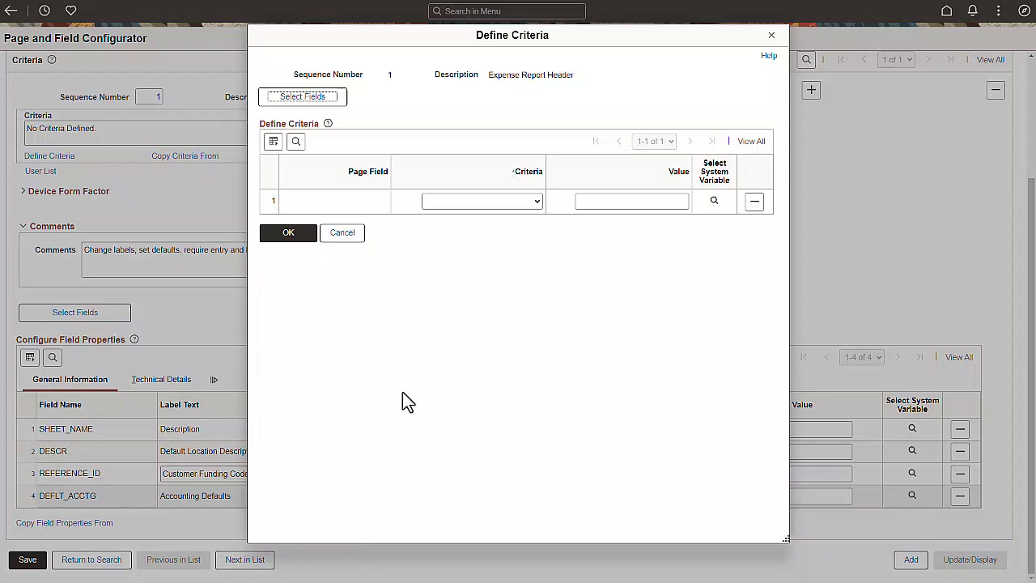
click(327, 102)
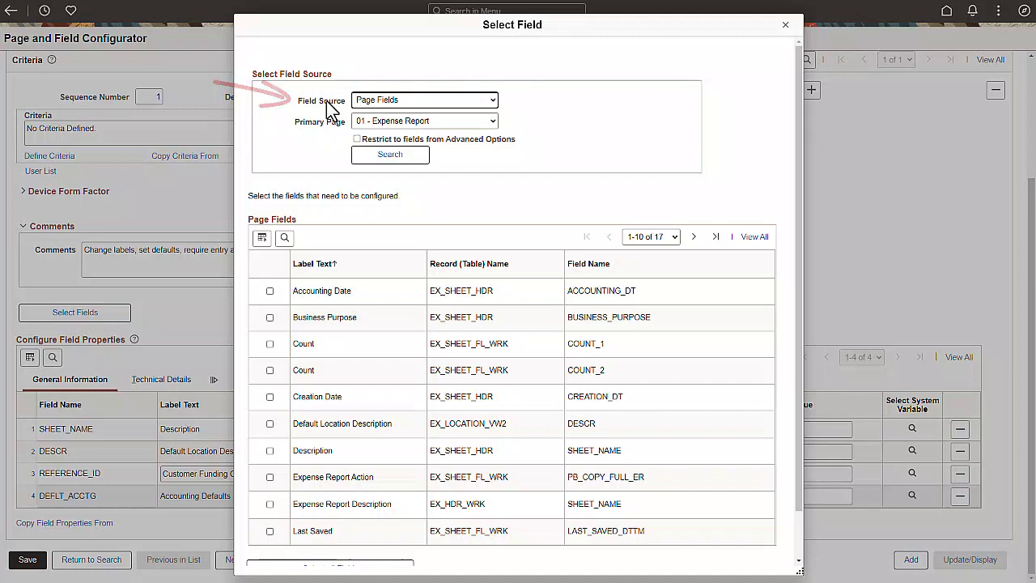
click(491, 100)
click(475, 134)
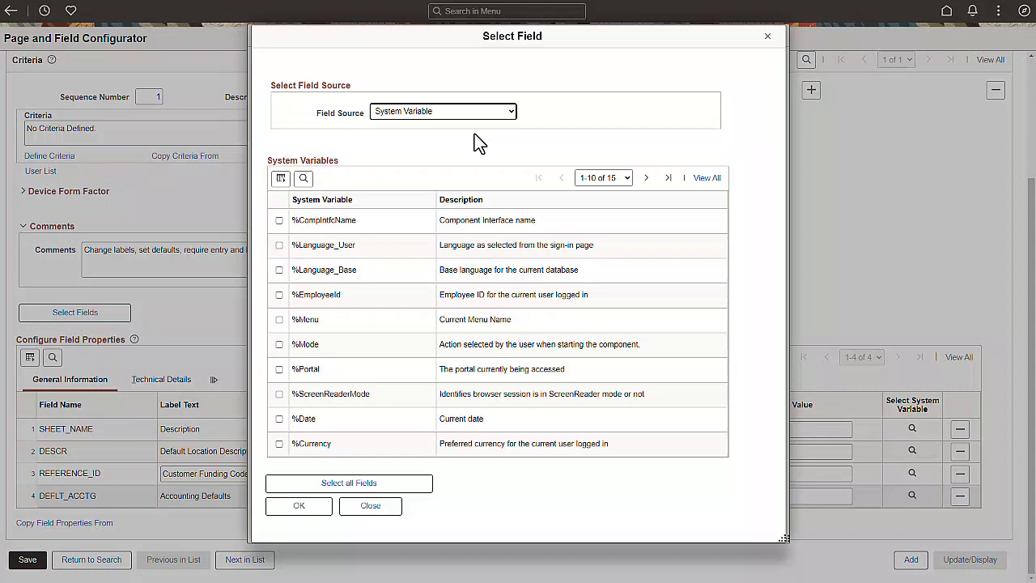
click(380, 508)
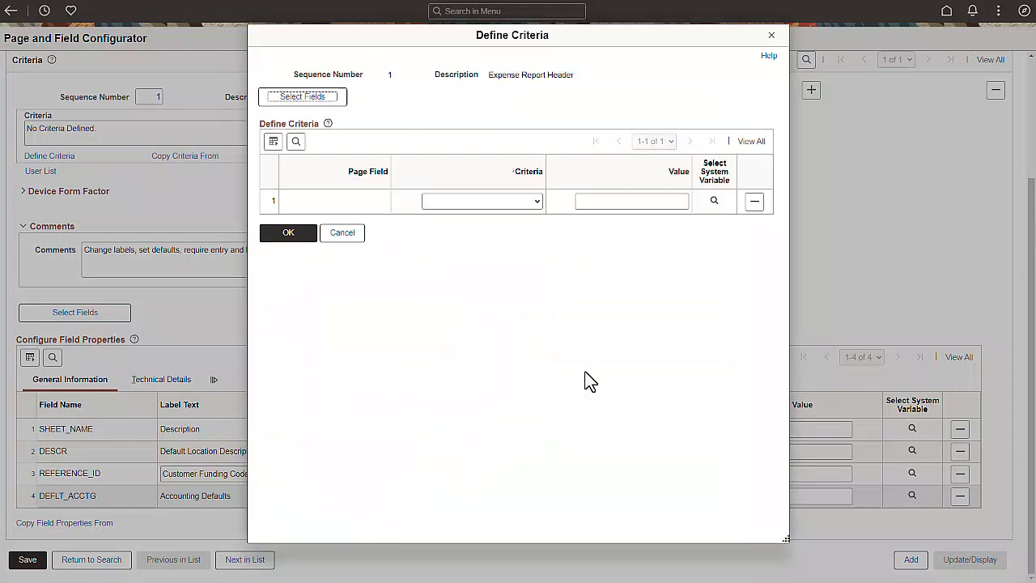
click(770, 37)
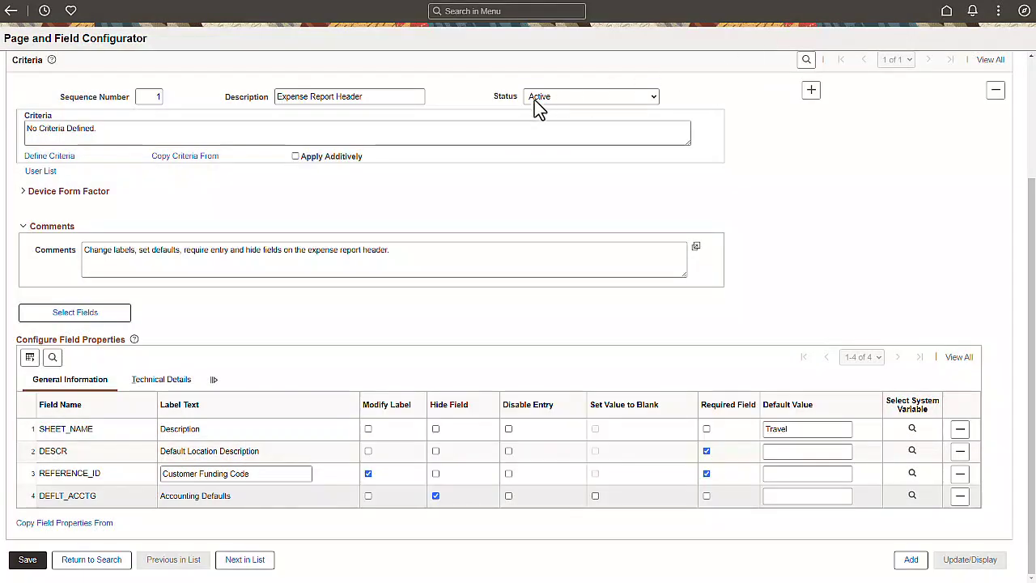
Review the device form factors and the header-level user list, keeping its scope at All With Excluded Roles/Users
click(16, 191)
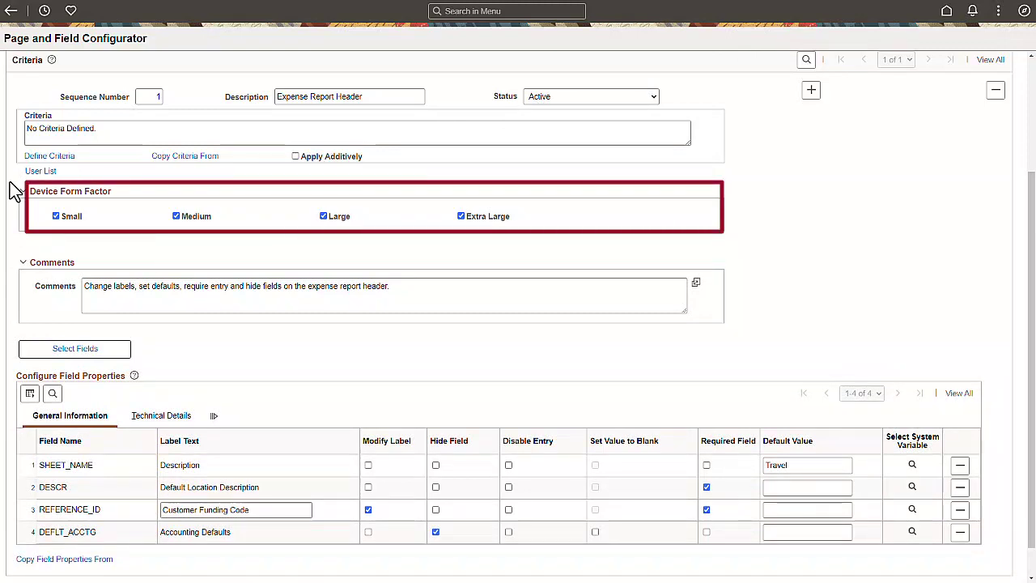
drag(1030, 174, 1030, 71)
click(132, 74)
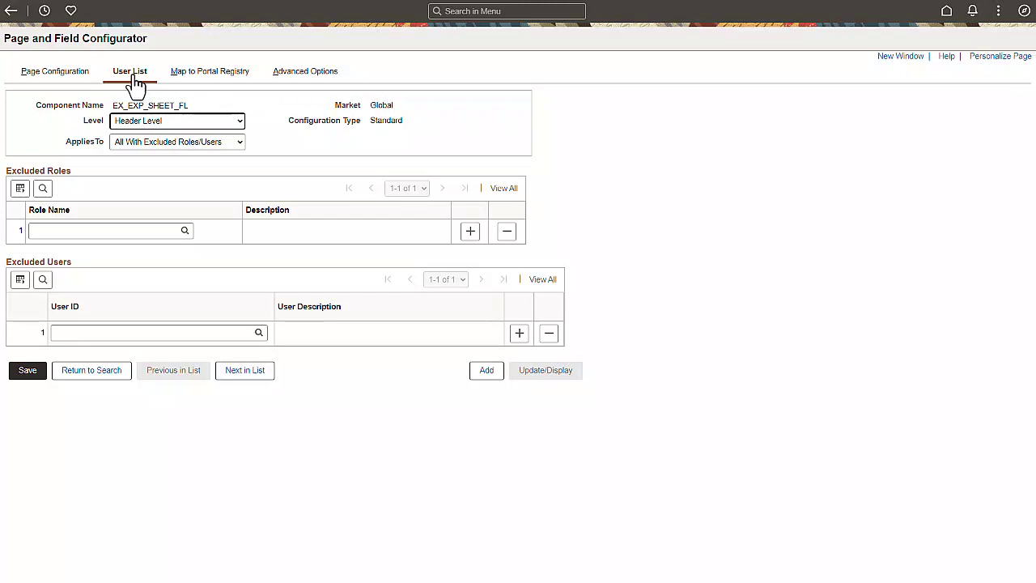
click(236, 143)
click(229, 164)
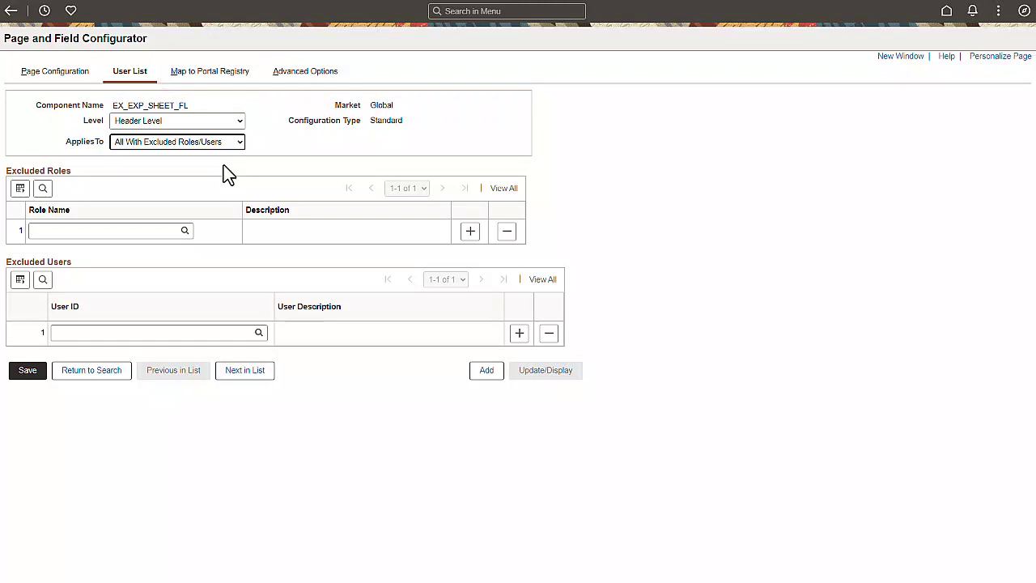
Map the configuration to the EMPLOYEE portal object EPEX_ADD_EXPRPT_FL_GBL, apply it and save
click(209, 73)
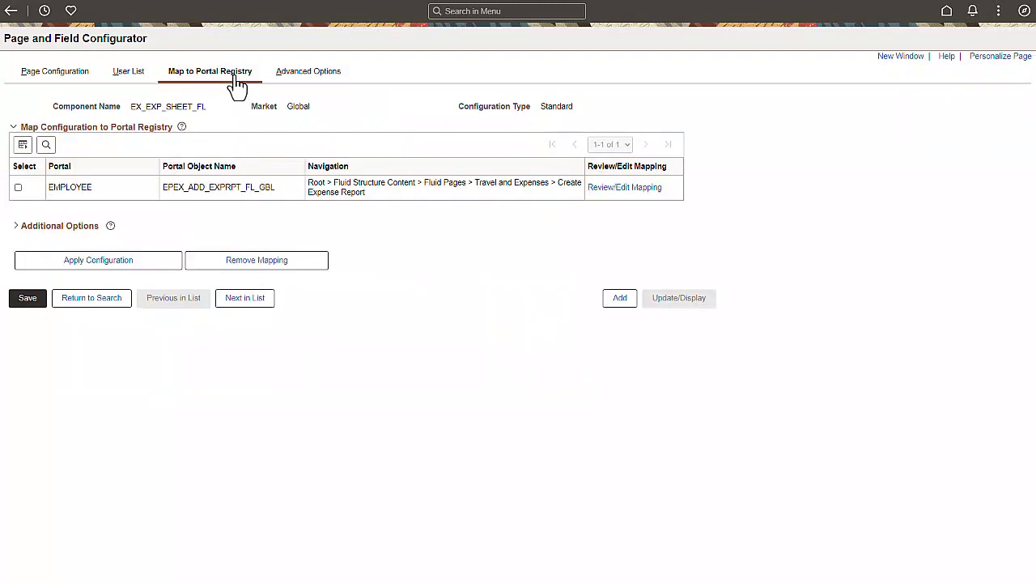
click(18, 187)
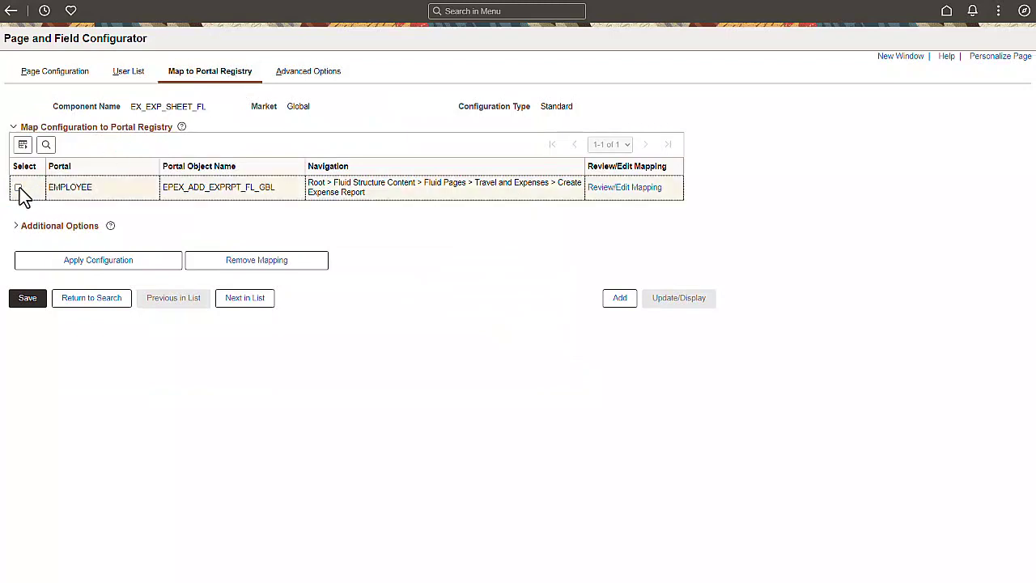
click(94, 261)
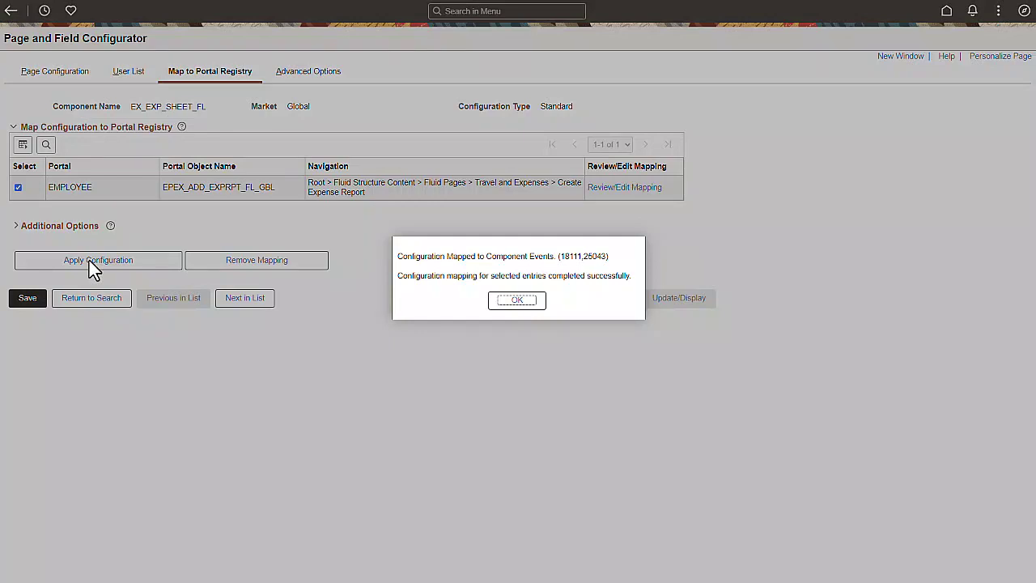
click(516, 300)
click(29, 311)
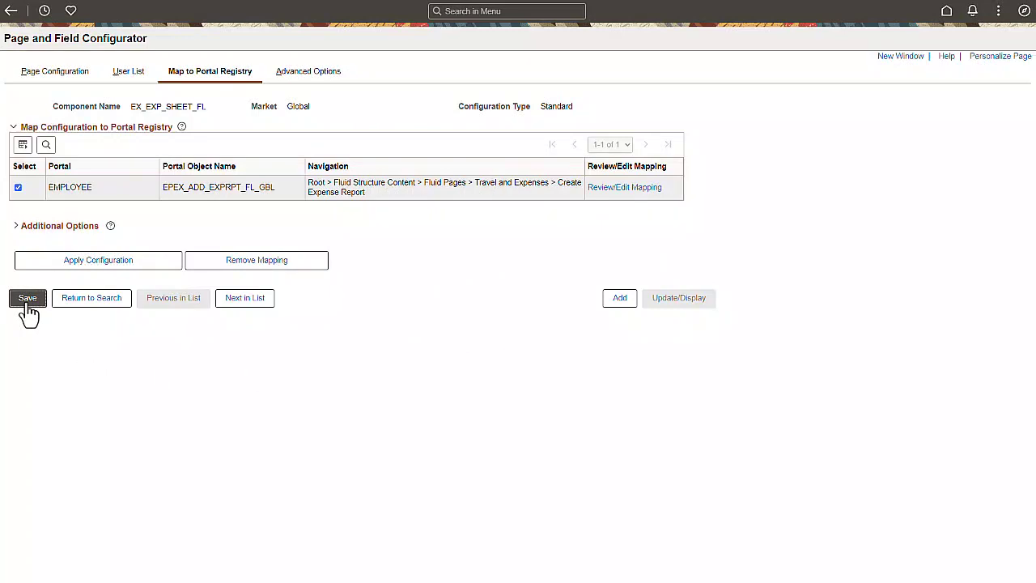
Open the Create Expense Report page to check the configured header fields
click(43, 11)
click(54, 51)
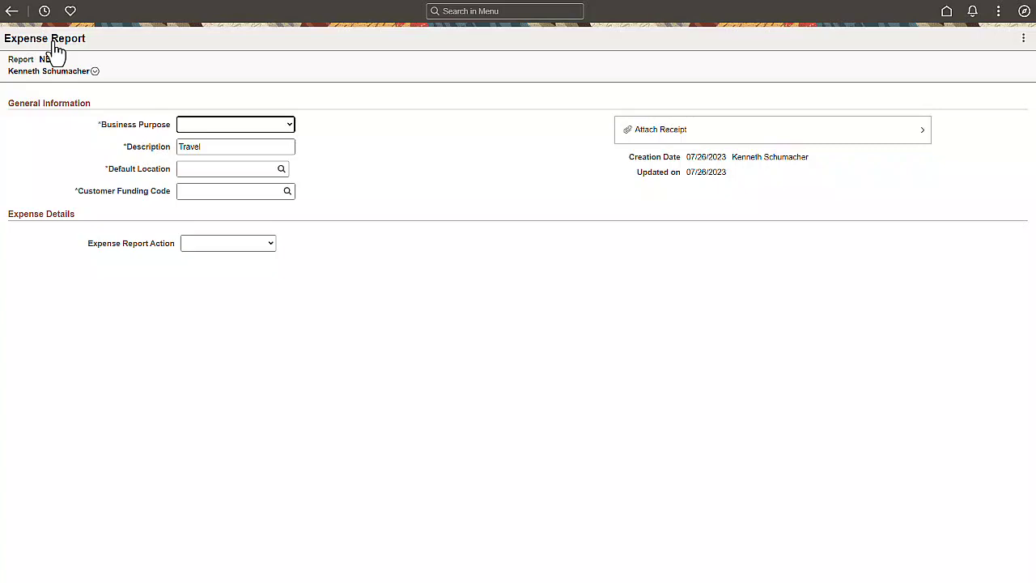
Search the Page and Field Configurator for Masking configurations and open AUC_ANALYZE_HD_CMP, described as "Mask Supplier Bid Price"
click(44, 10)
click(78, 311)
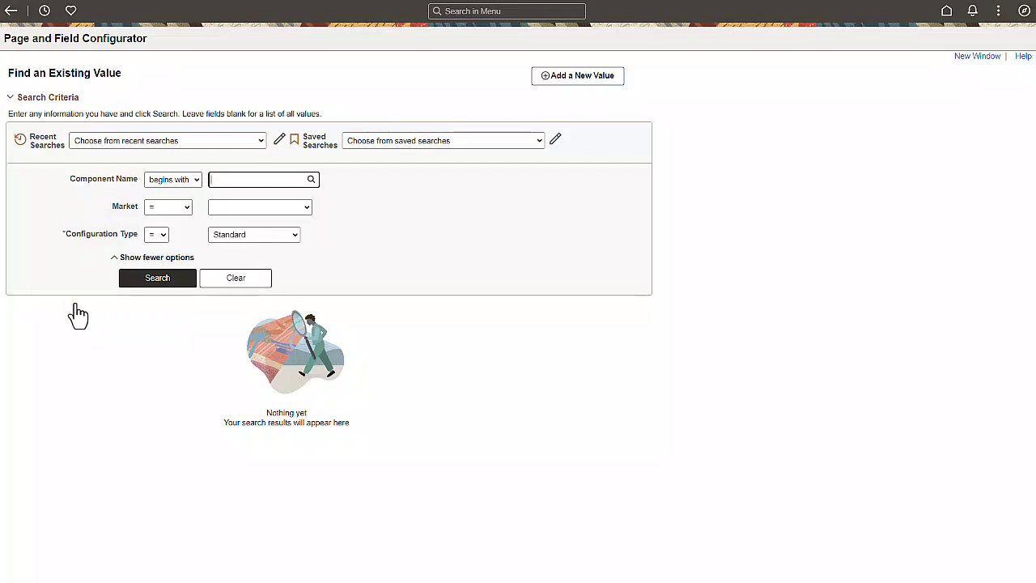
click(211, 234)
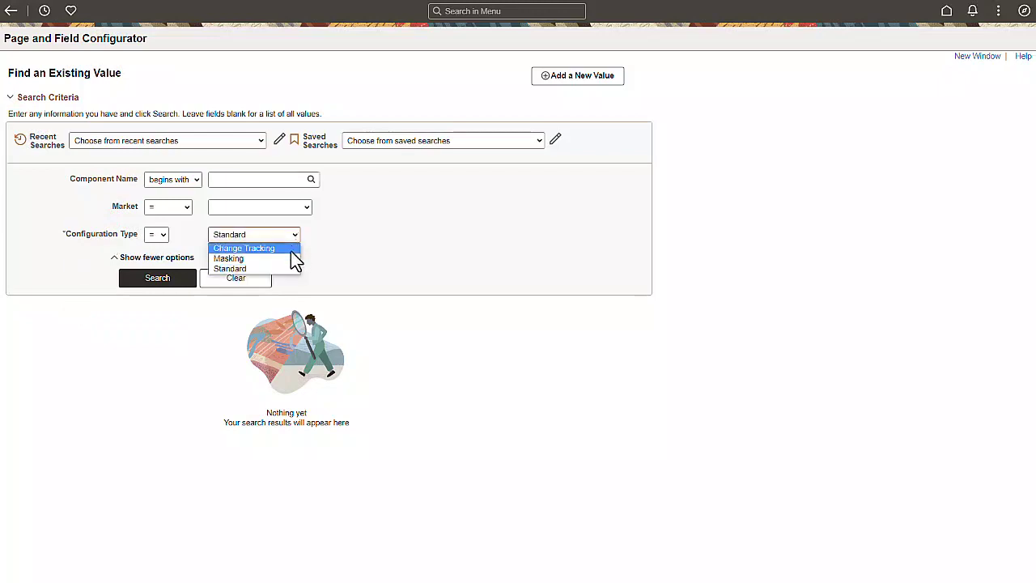
click(291, 257)
click(157, 278)
click(397, 422)
text(Mask Supplier Bid Price)
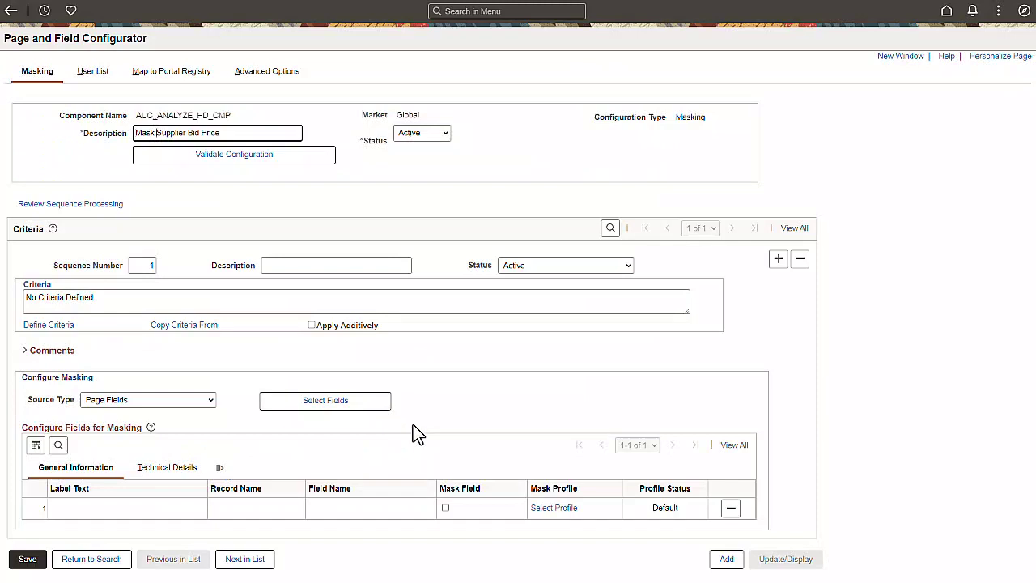
Describe criteria sequence 1 as "Mask Bid Cost and Amount" and keep Page Fields as the masking source type
click(343, 266)
text(Mask)
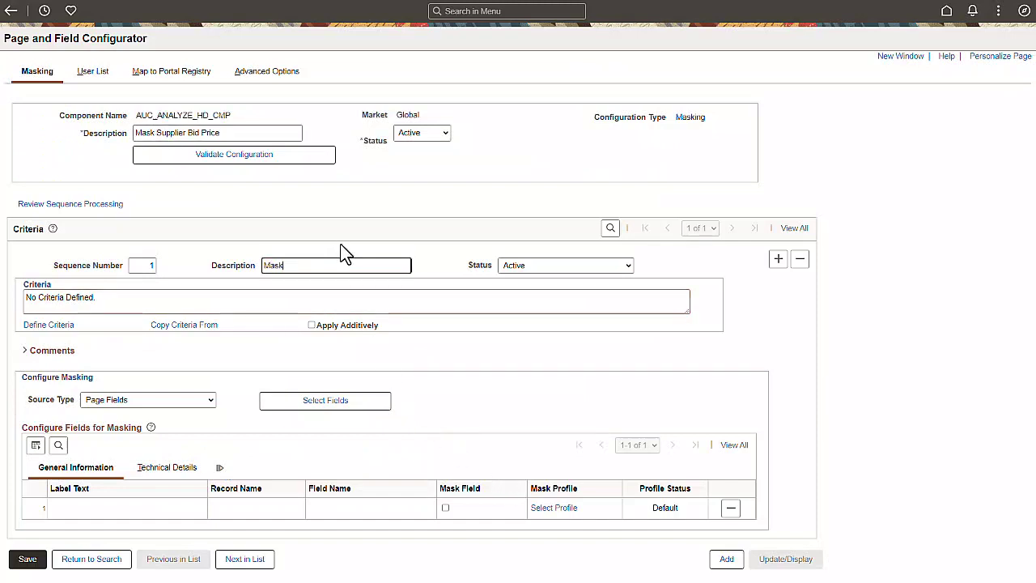
text( Bid Cost and Amount)
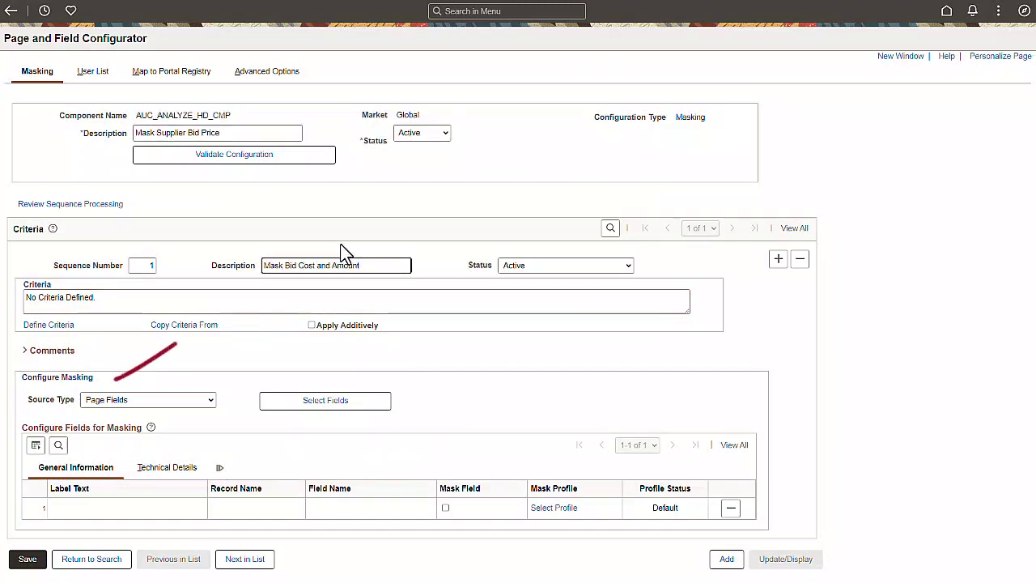
click(210, 399)
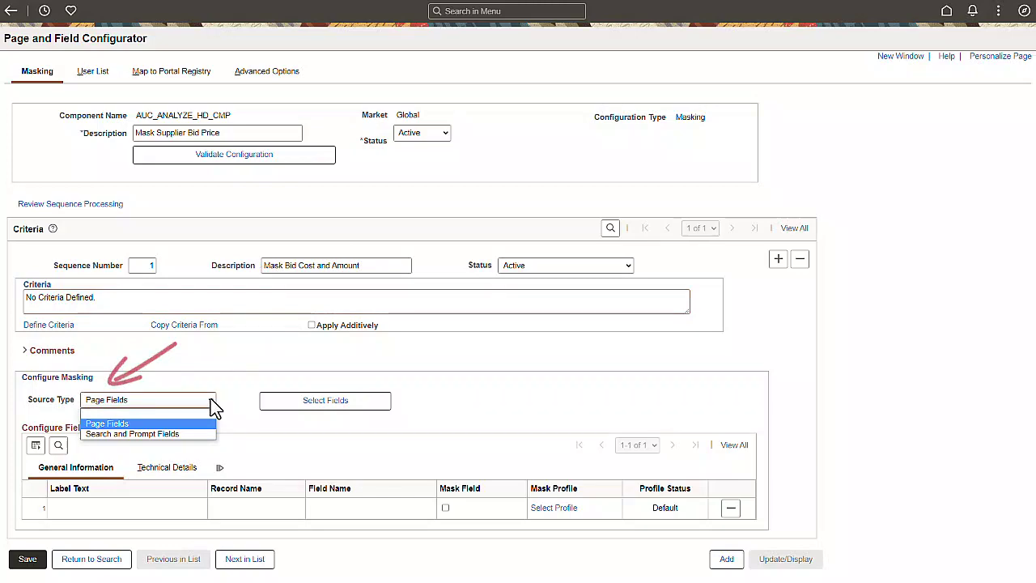
click(208, 424)
Add the AUC_ANALYZE_WRK fields AUC_AWD_BID_CST_1 to 3 and AUC_BID_AMT_1 to 3 from the 01 - Analyze Total page for masking
click(312, 400)
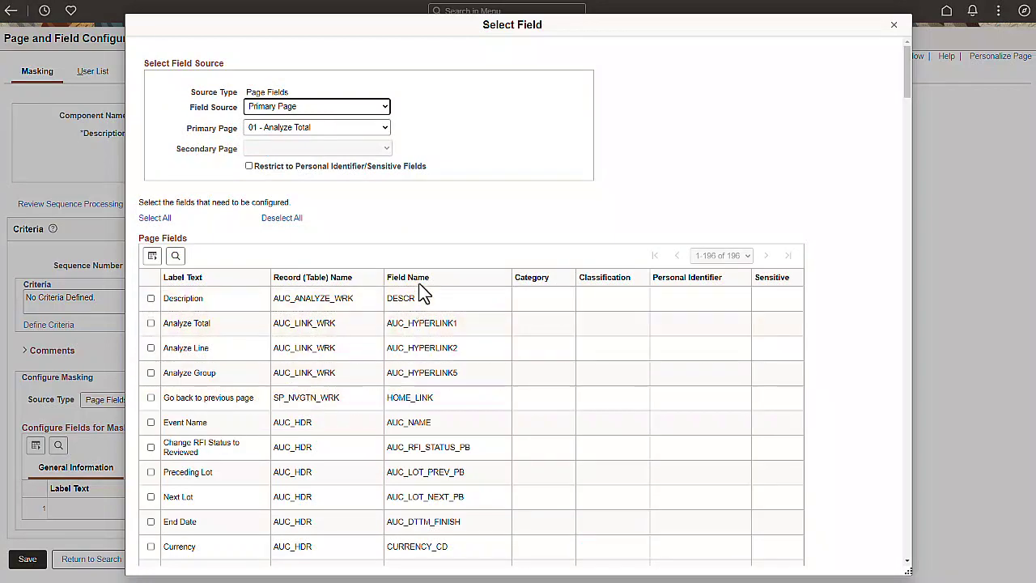
click(150, 337)
click(150, 387)
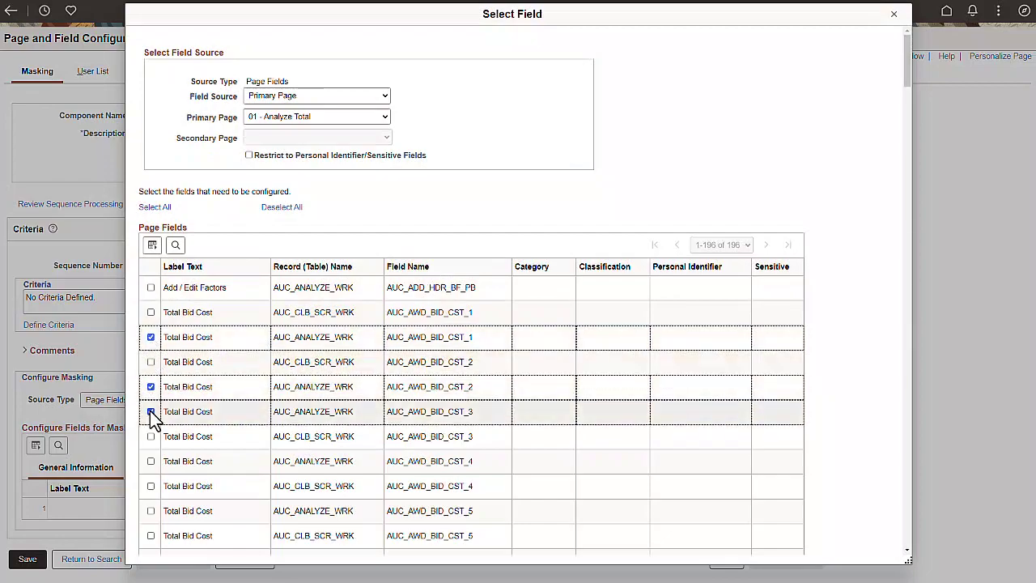
scroll(904, 135, down, 12)
click(150, 278)
click(151, 302)
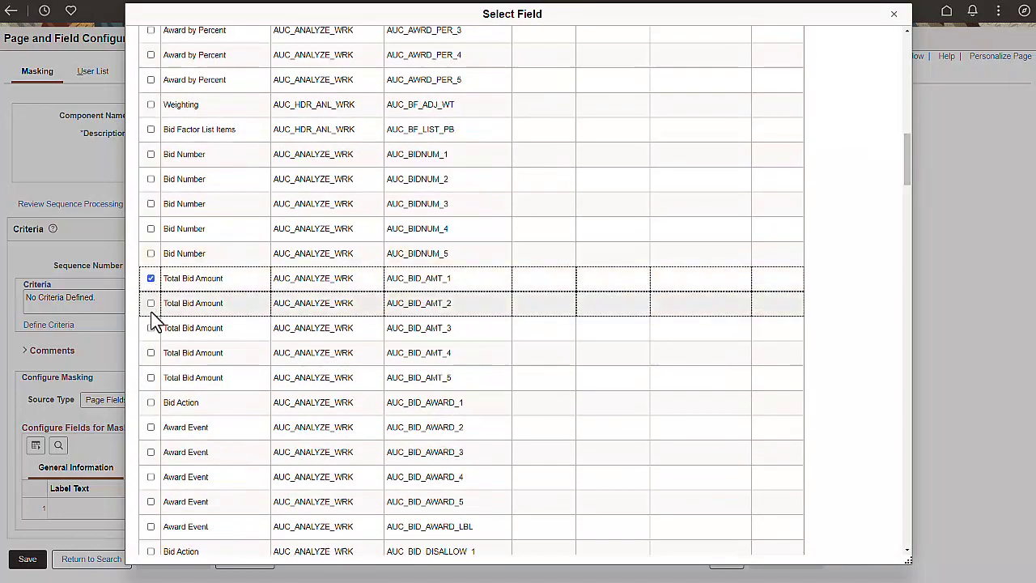
click(150, 327)
drag(907, 178, 906, 545)
click(183, 484)
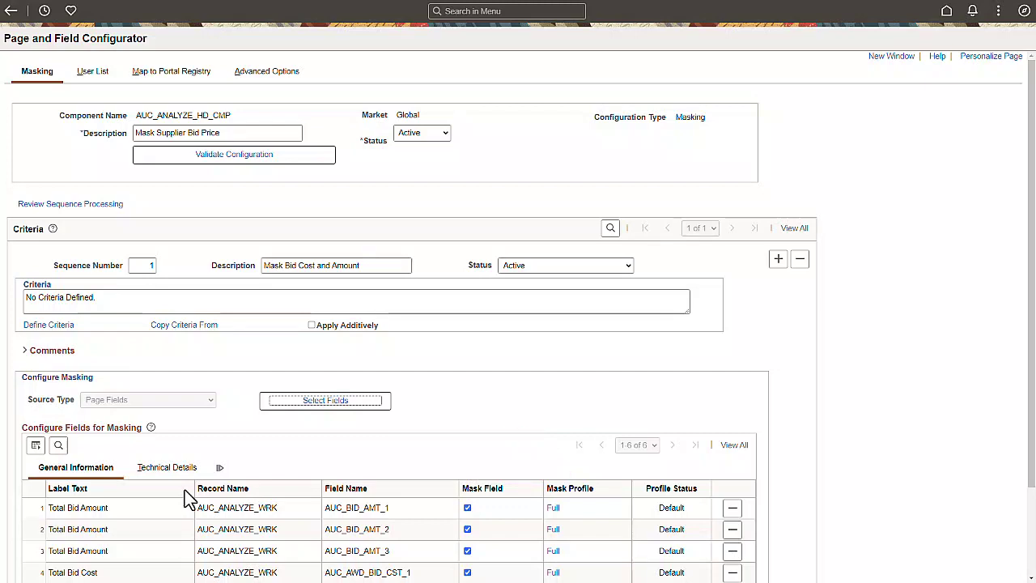
Review the masking settings and available mask profiles for AUC_BID_AMT_1 without changing them
click(552, 510)
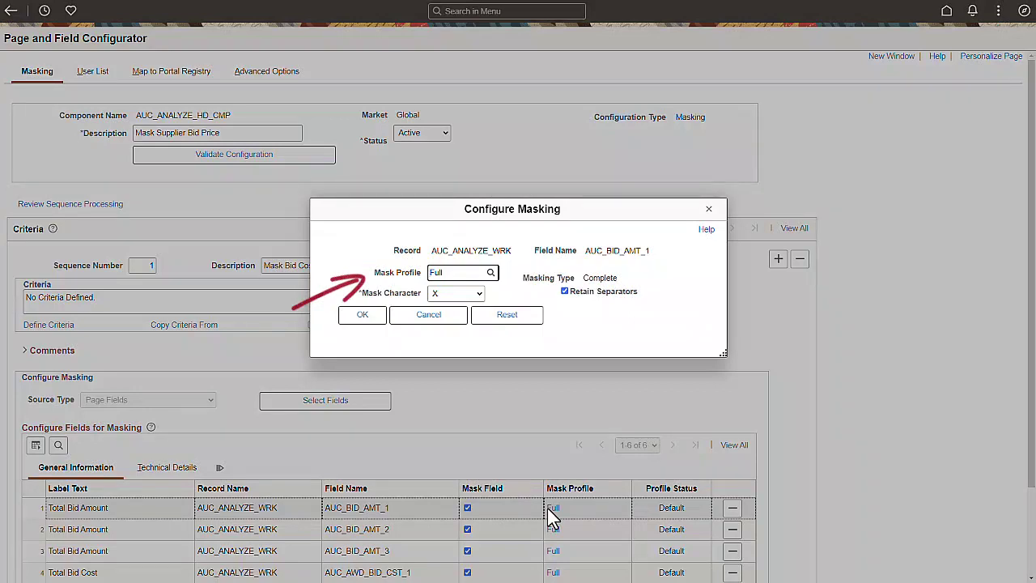
click(491, 273)
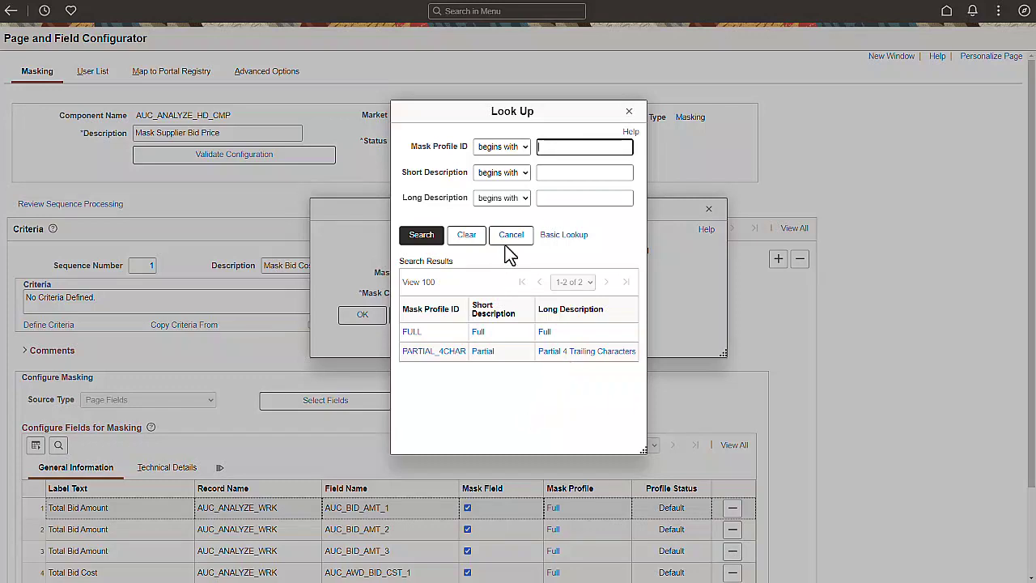
click(510, 237)
click(452, 326)
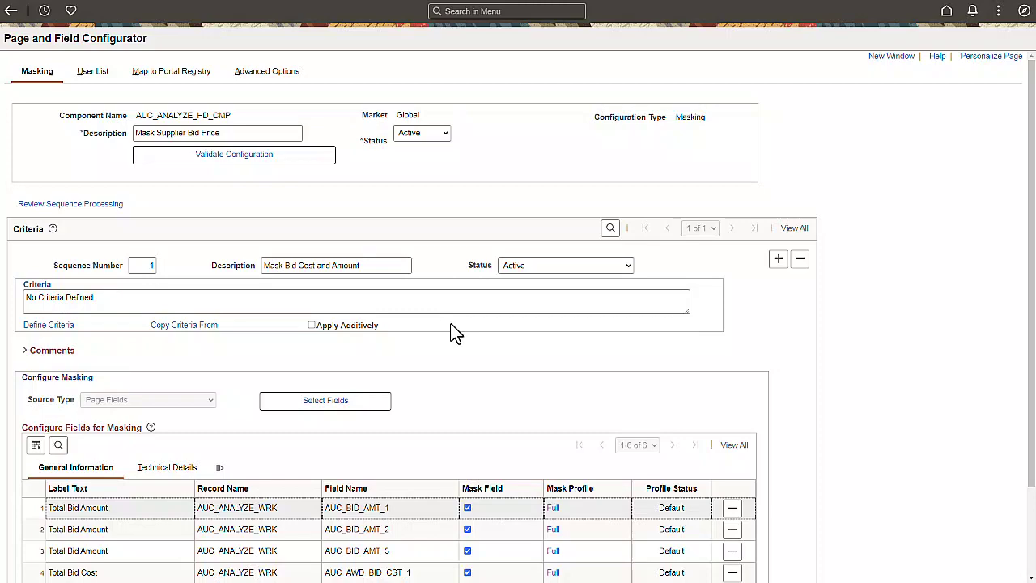
Map the masking configuration to all three EMPLOYEE portal objects for Analyze Events and Analysis Collaboration, apply it and save
click(171, 70)
click(18, 187)
click(18, 211)
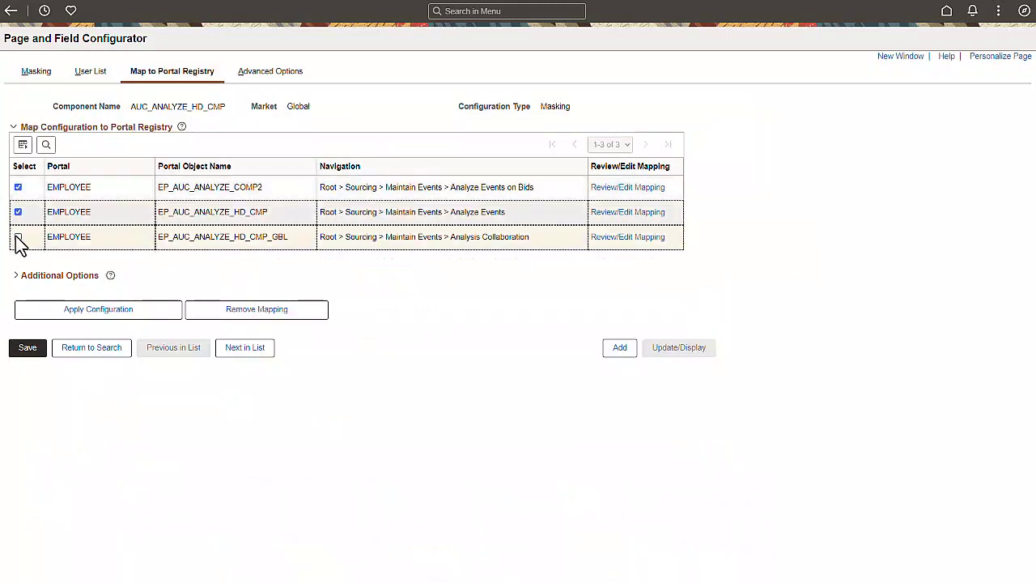
click(17, 236)
click(88, 311)
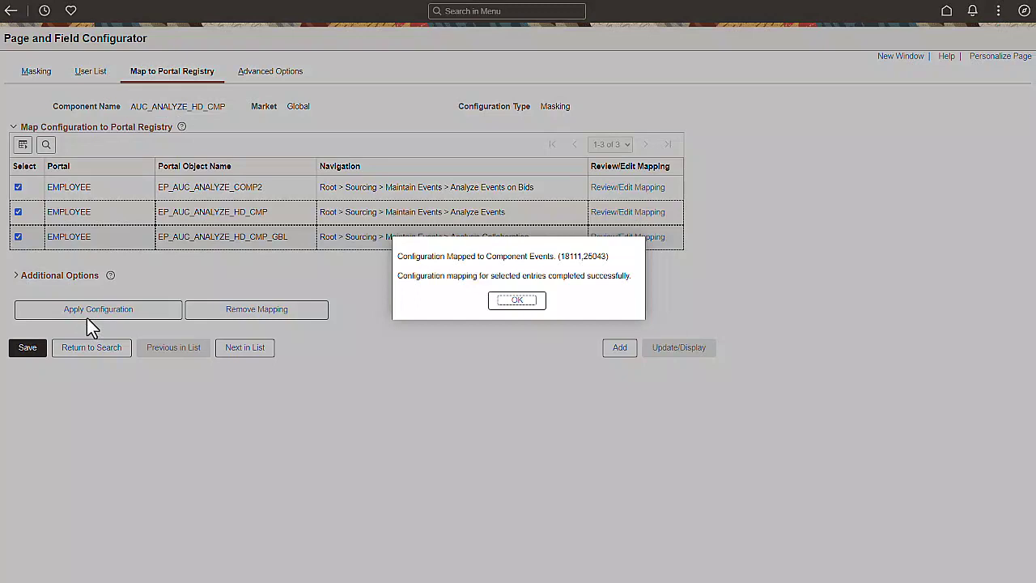
click(517, 301)
click(28, 348)
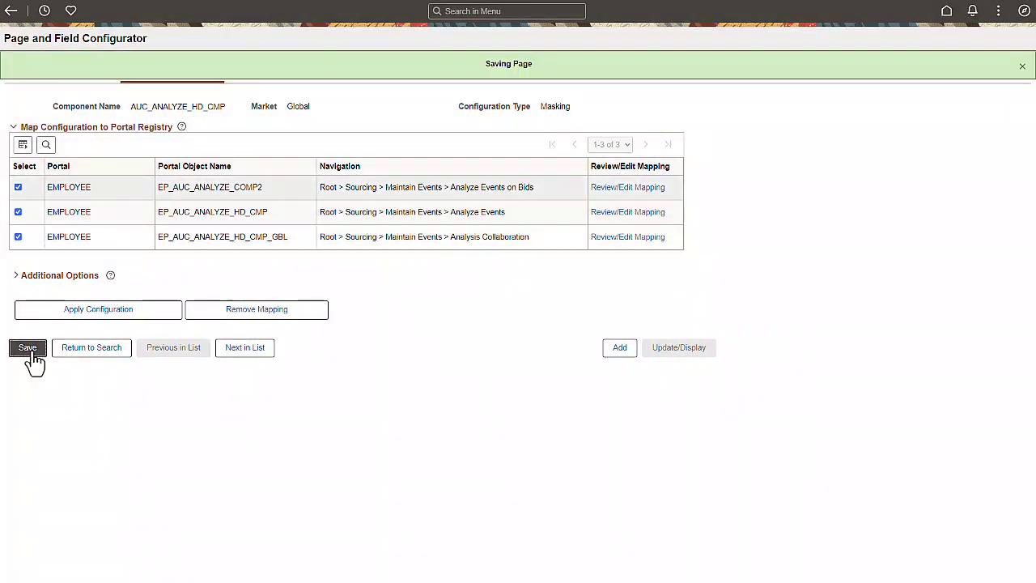
click(45, 11)
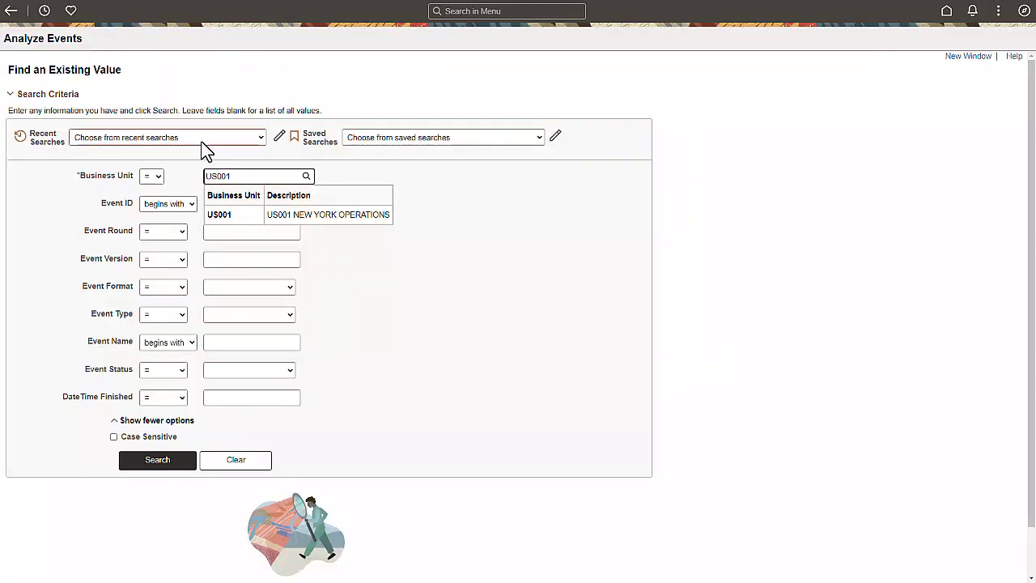
double_click(205, 176)
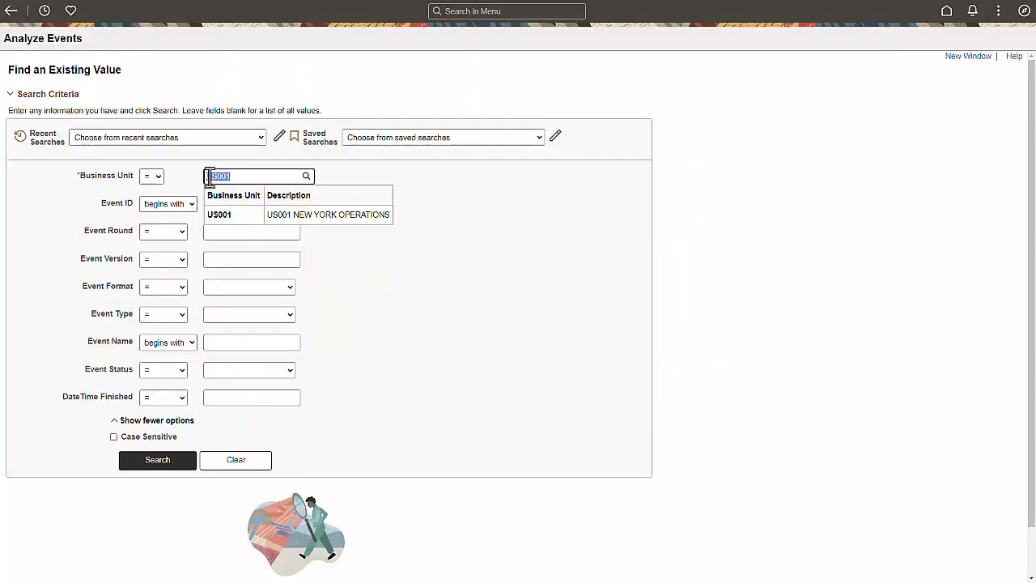
text(WCGEN)
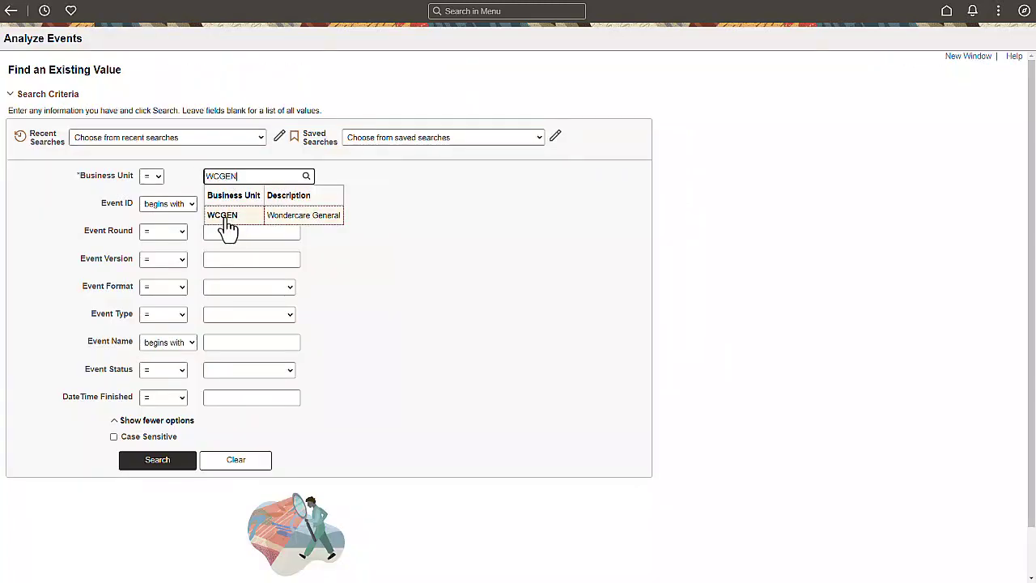
click(225, 216)
click(226, 206)
text(0000000100)
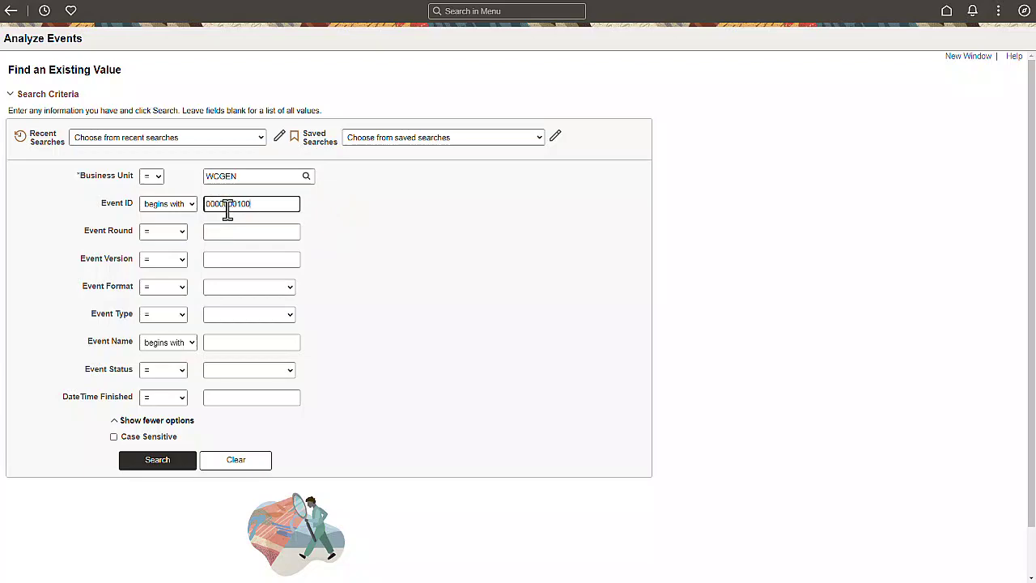
click(157, 460)
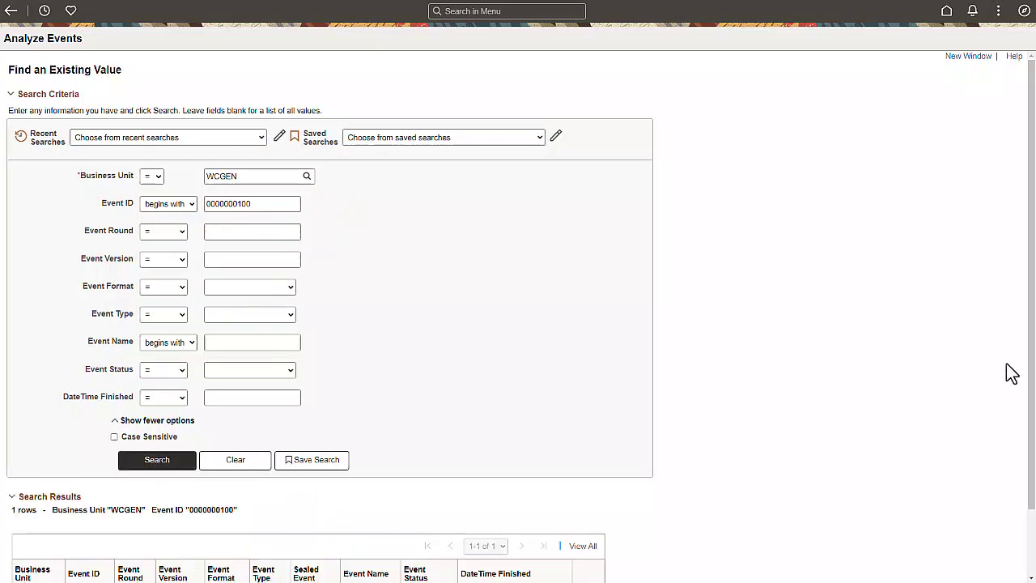
scroll(1006, 371, down, 2)
click(588, 525)
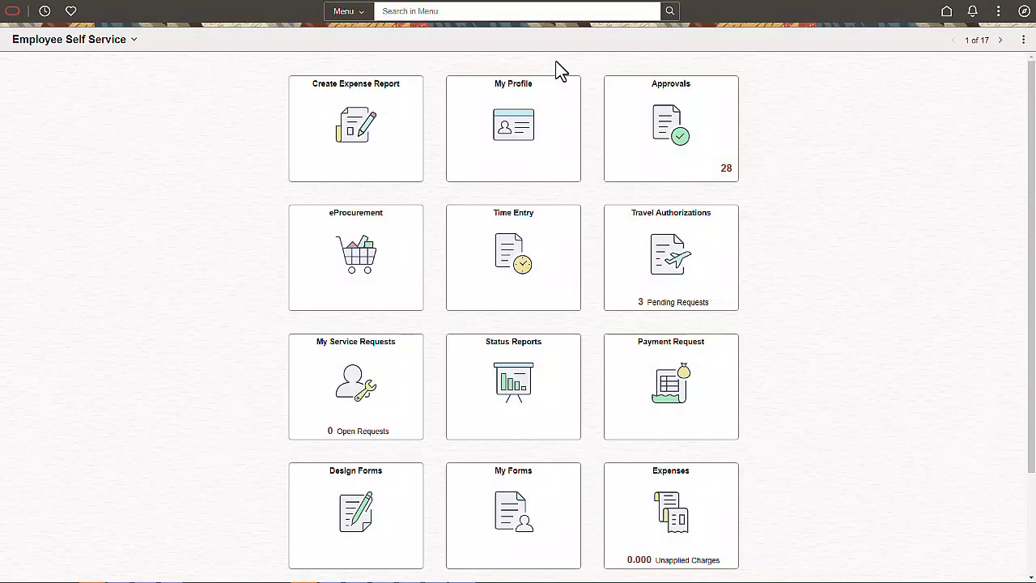
Open My Profile and review the Overview and Work Experience fields
click(553, 89)
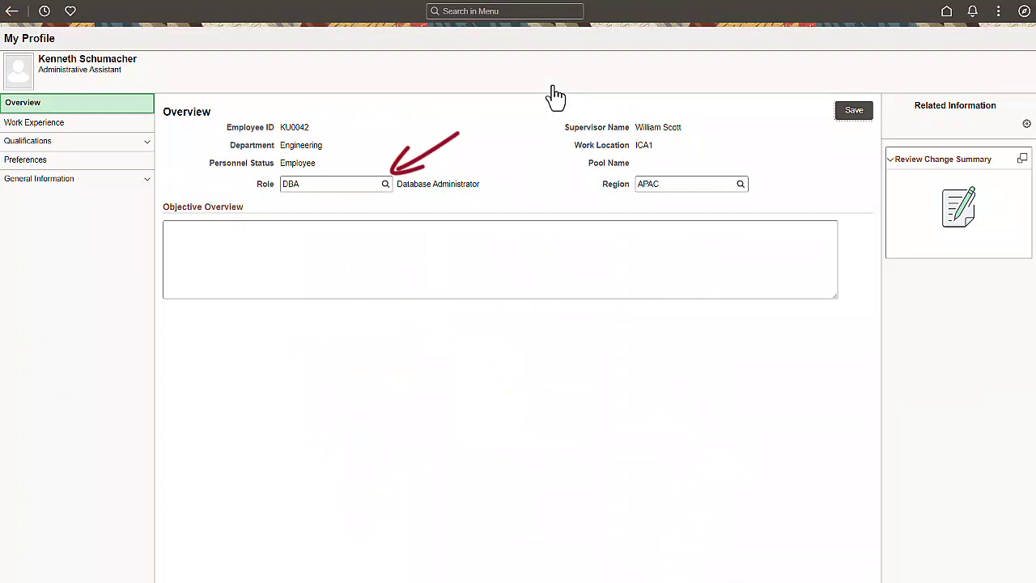
click(134, 124)
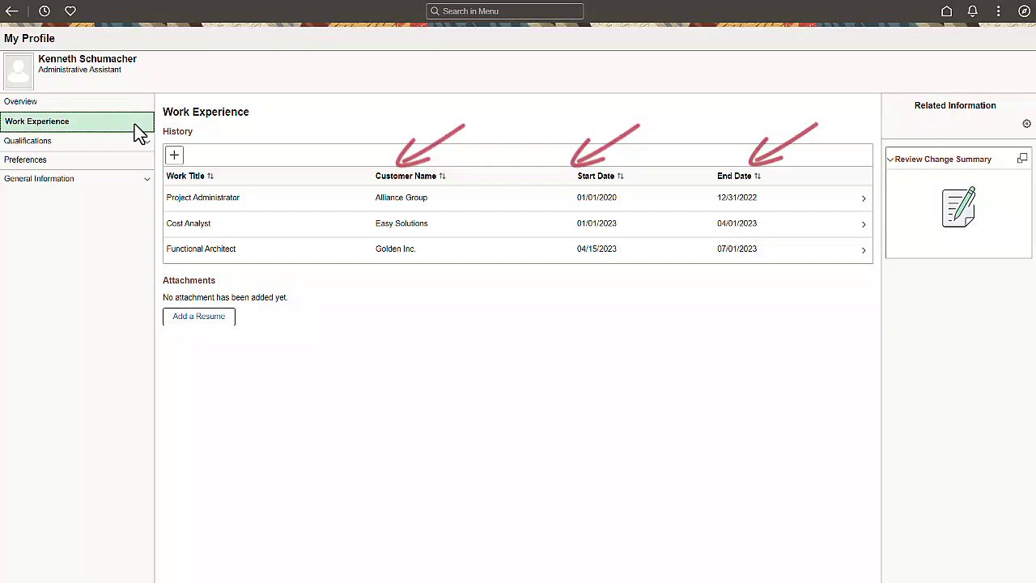
Search the Page and Field Configurator for Change Tracking configurations and open RS_WRKR_PROFILE_FL
click(44, 11)
click(60, 305)
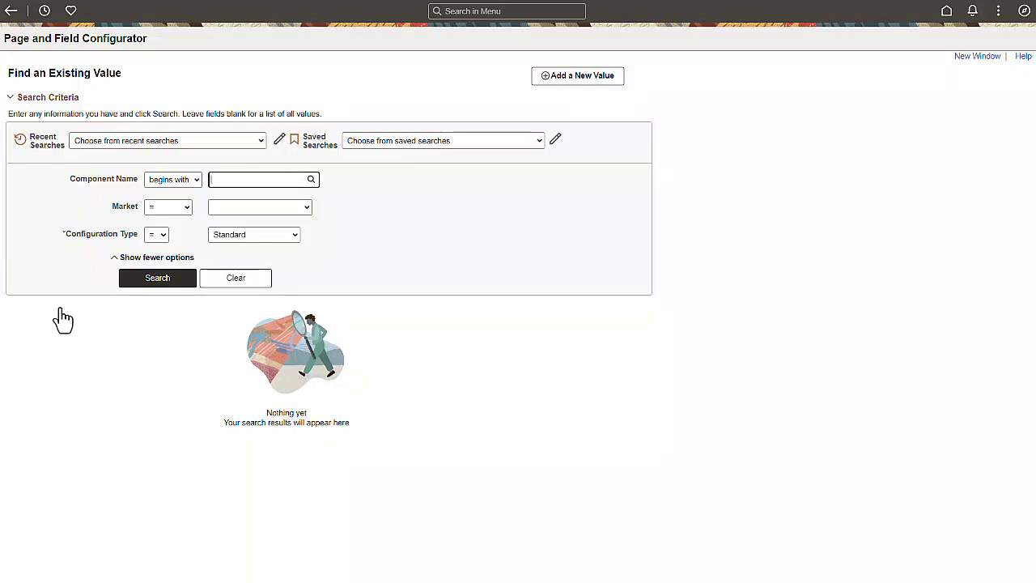
click(252, 234)
click(287, 258)
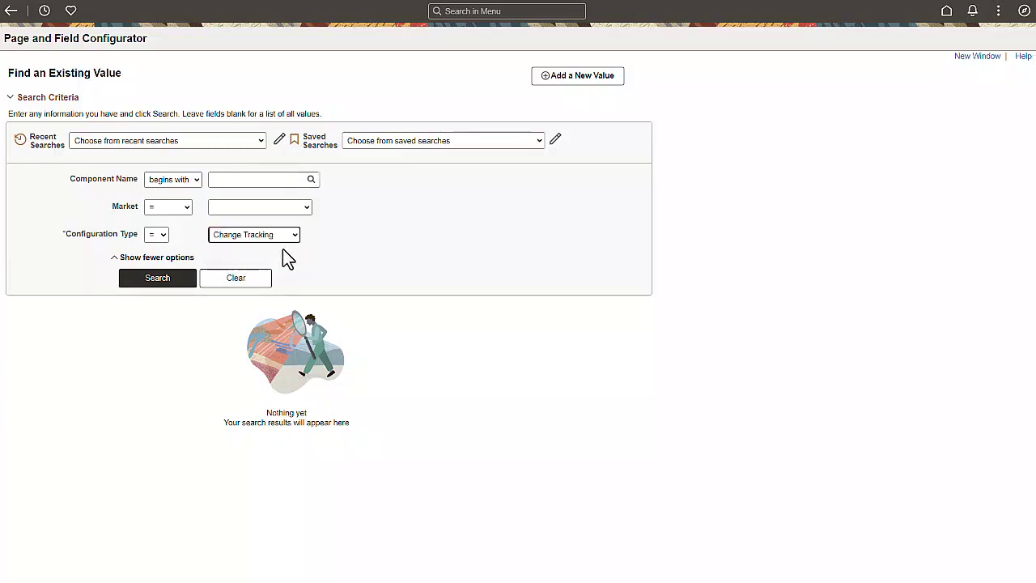
click(157, 277)
click(135, 471)
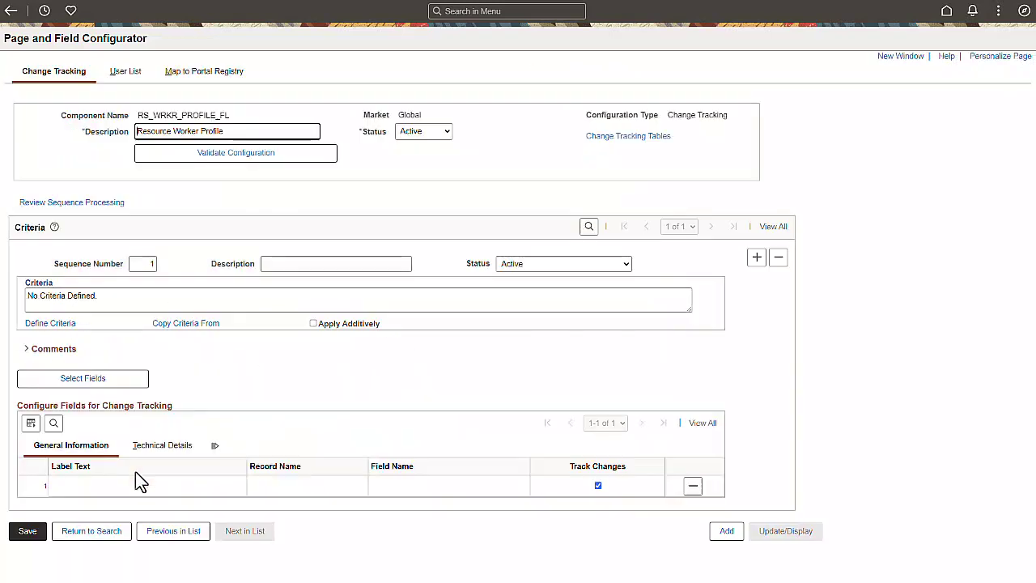
Describe the criteria sequence as "Track Changes" and add the Role and Region fields from the 02 - Overview page
click(271, 263)
text(Track Changes)
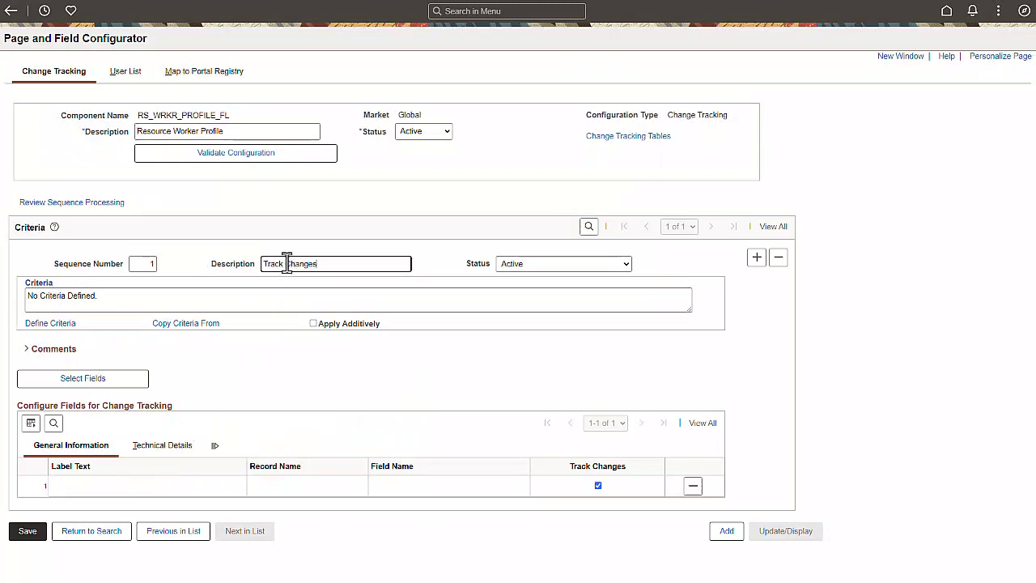
click(90, 381)
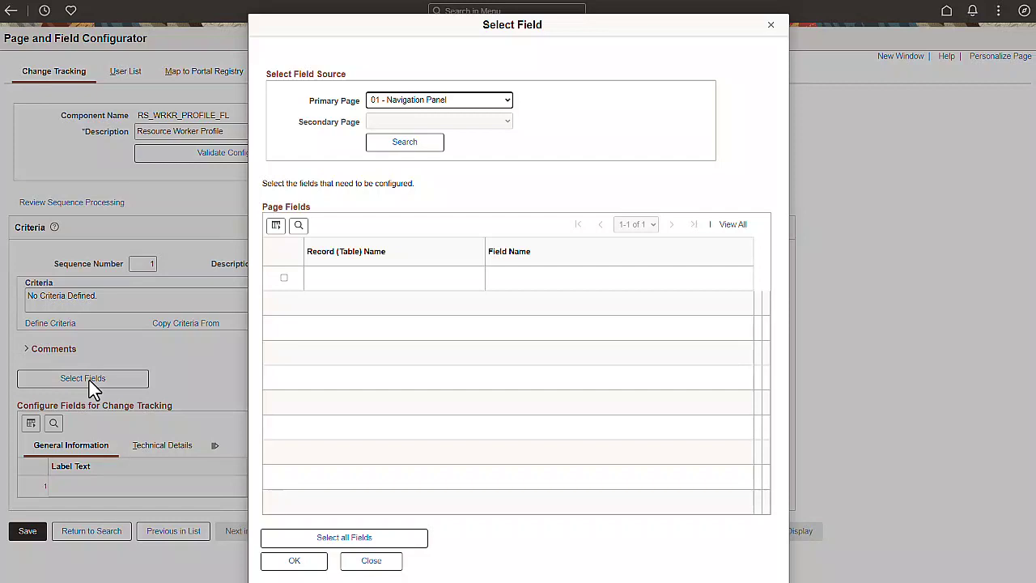
click(491, 100)
click(477, 130)
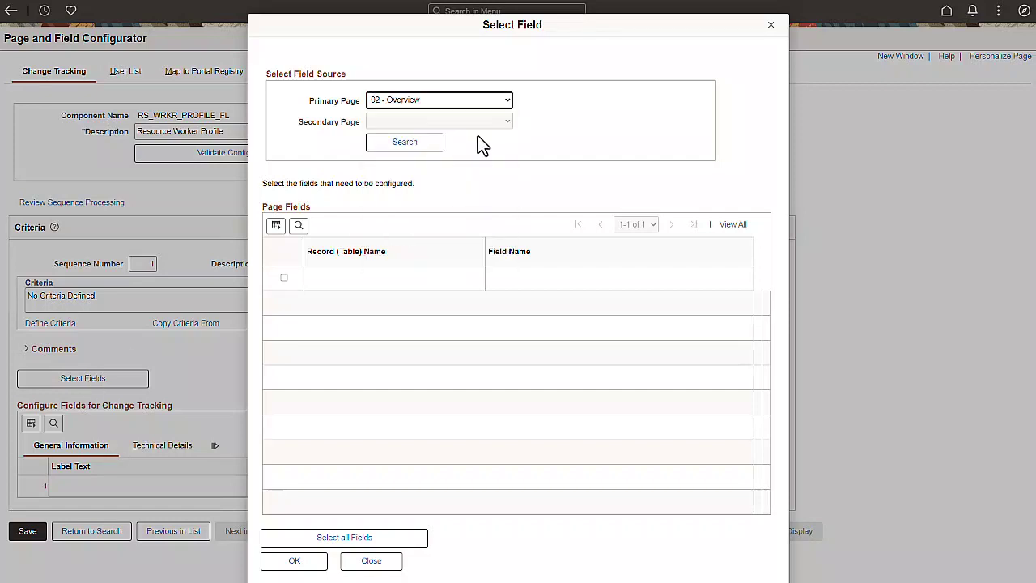
click(437, 142)
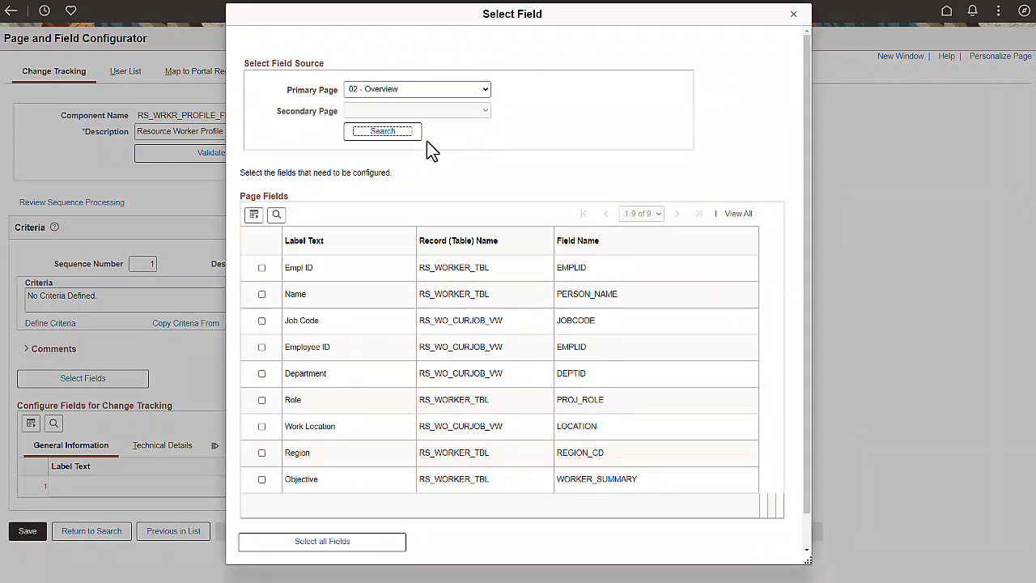
click(261, 400)
click(261, 452)
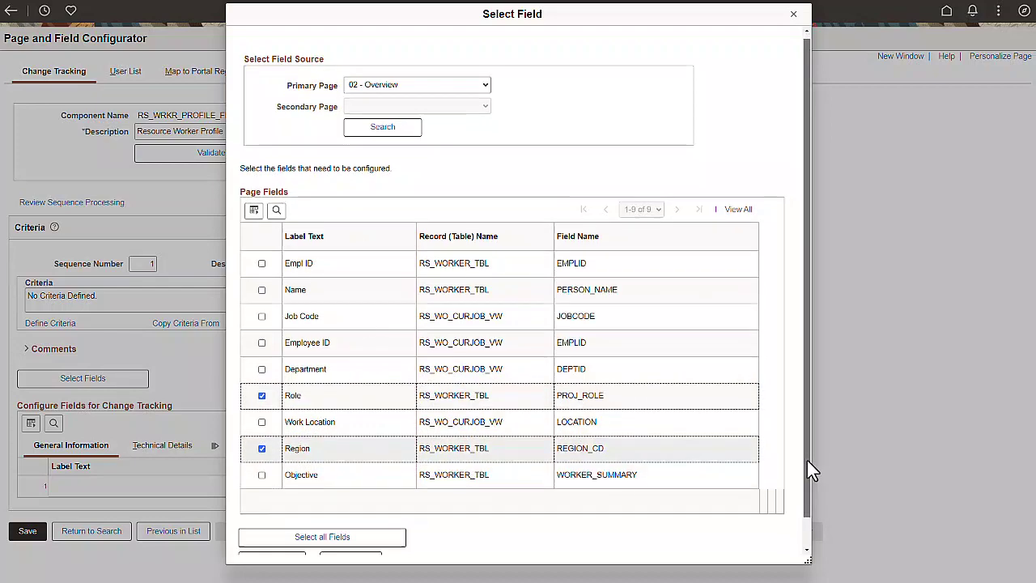
scroll(807, 459, down, 1)
click(253, 534)
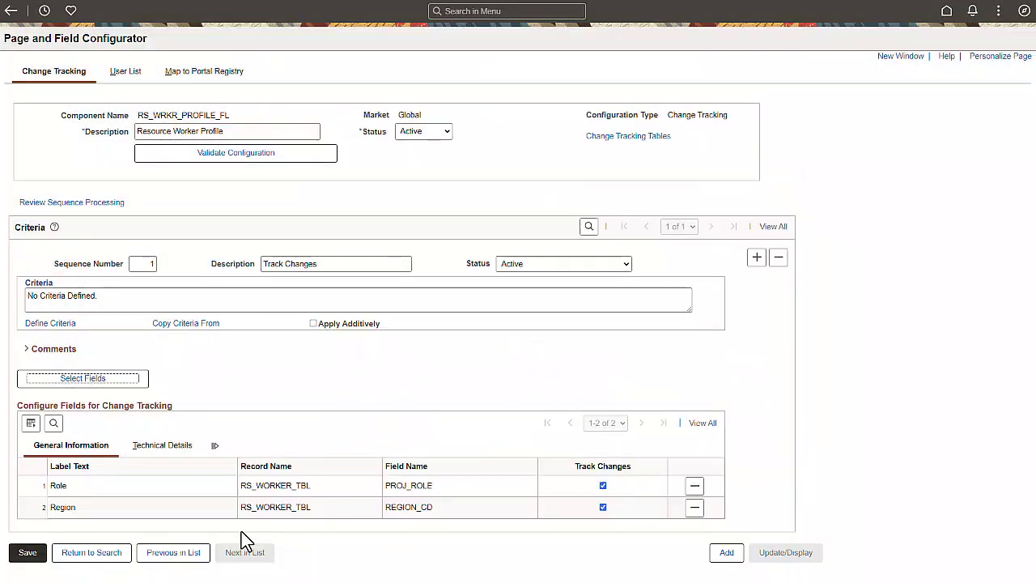
Add the Customer Name, Start Date and End Date fields from the 03 - Work Experience page for change tracking
click(132, 384)
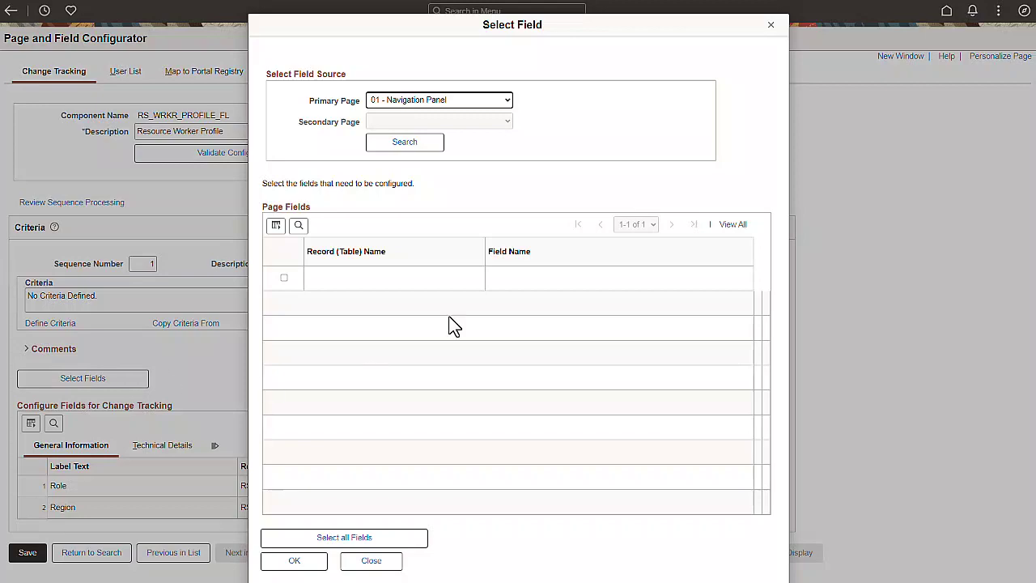
click(508, 100)
click(492, 143)
click(422, 147)
click(272, 395)
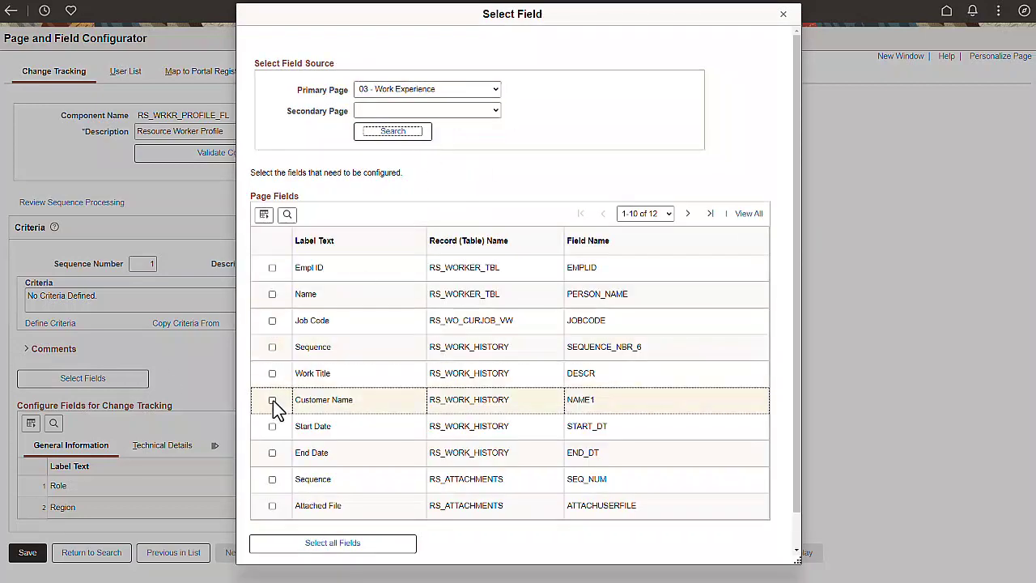
click(271, 422)
click(272, 449)
scroll(797, 468, down, 2)
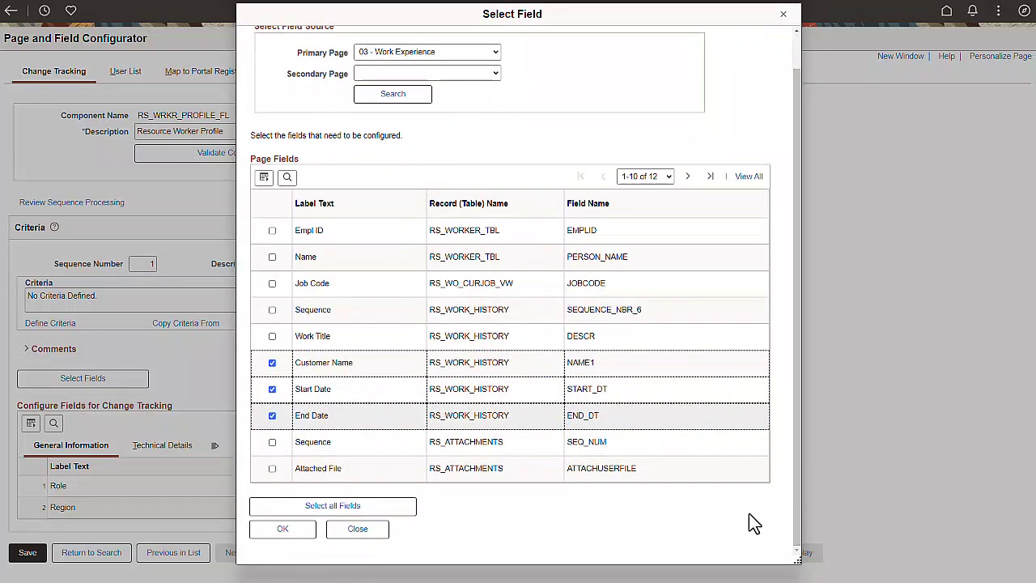
click(285, 530)
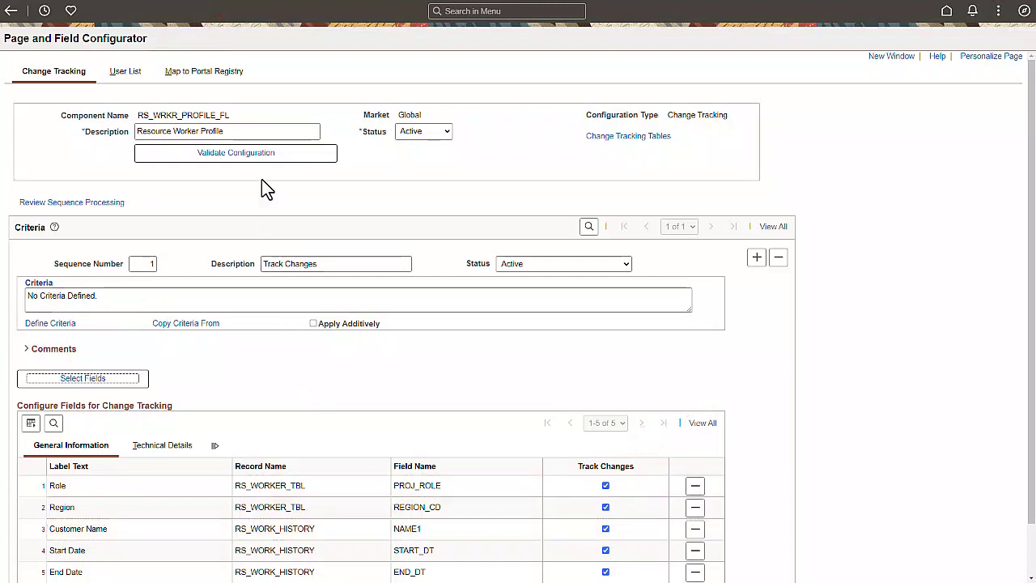
Apply the change tracking configuration to the EPRS_MY_PROFILE_FL entry of the EMPLOYEE portal and activate its related content
click(233, 78)
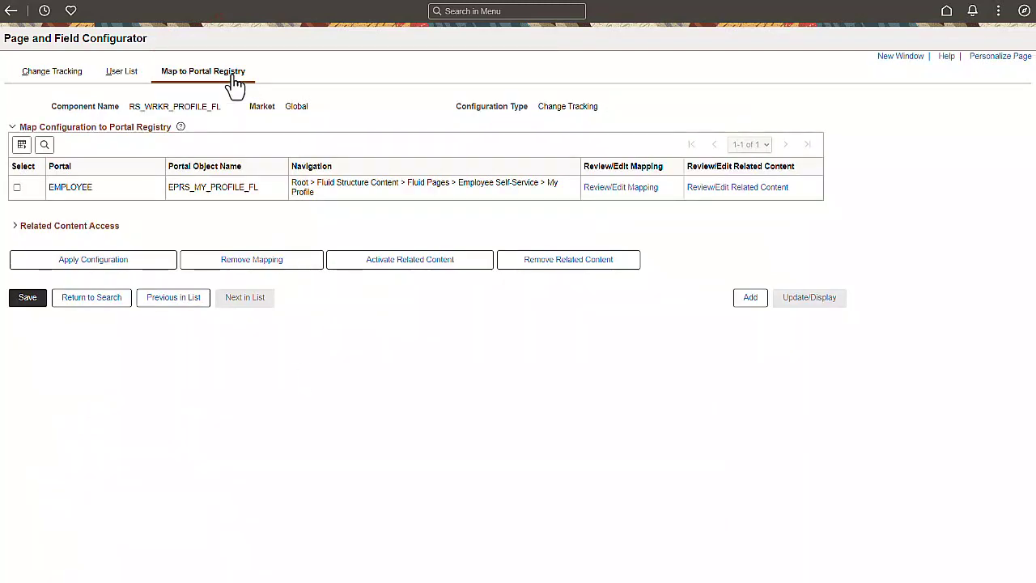
click(15, 227)
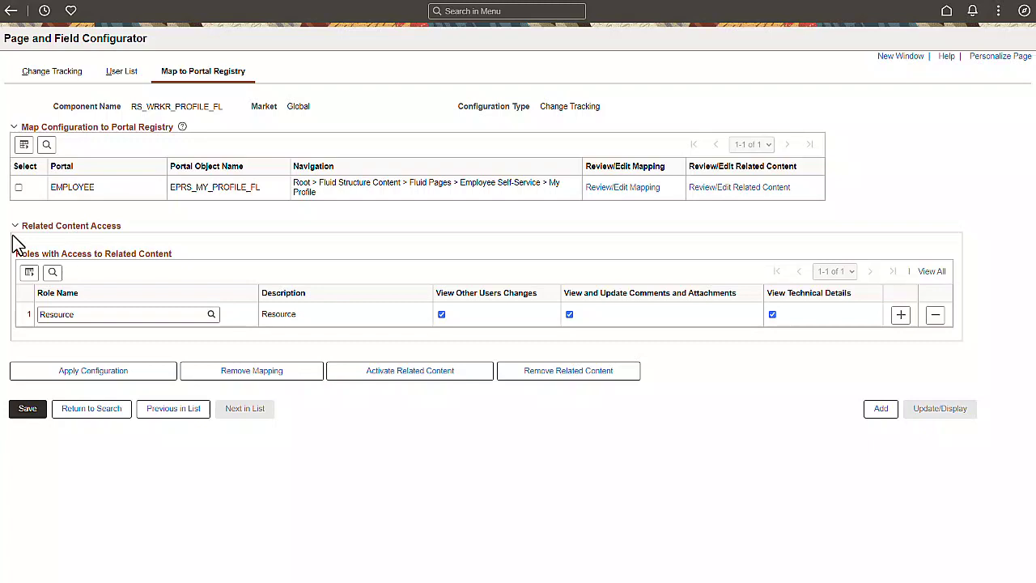
click(18, 188)
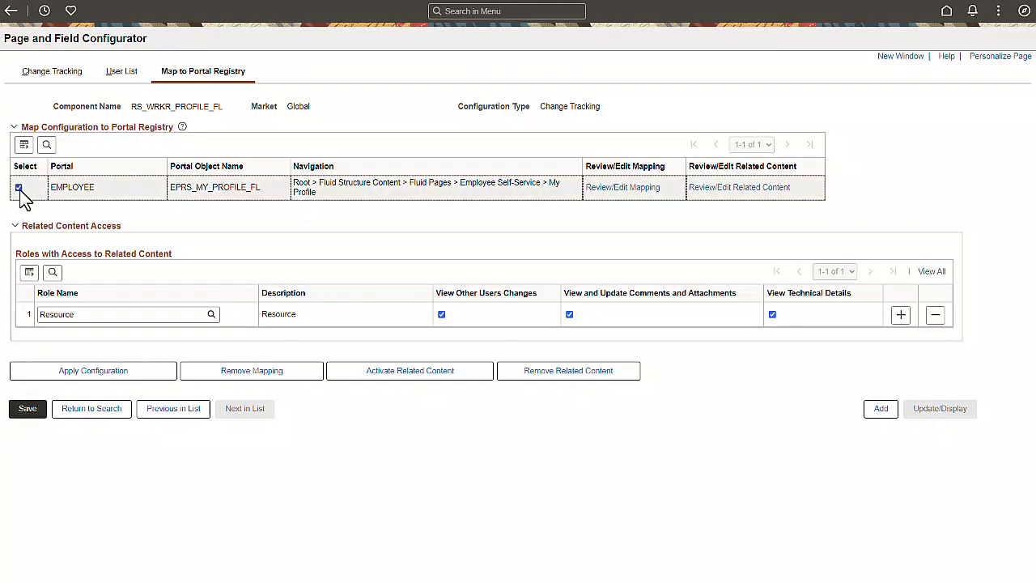
click(57, 371)
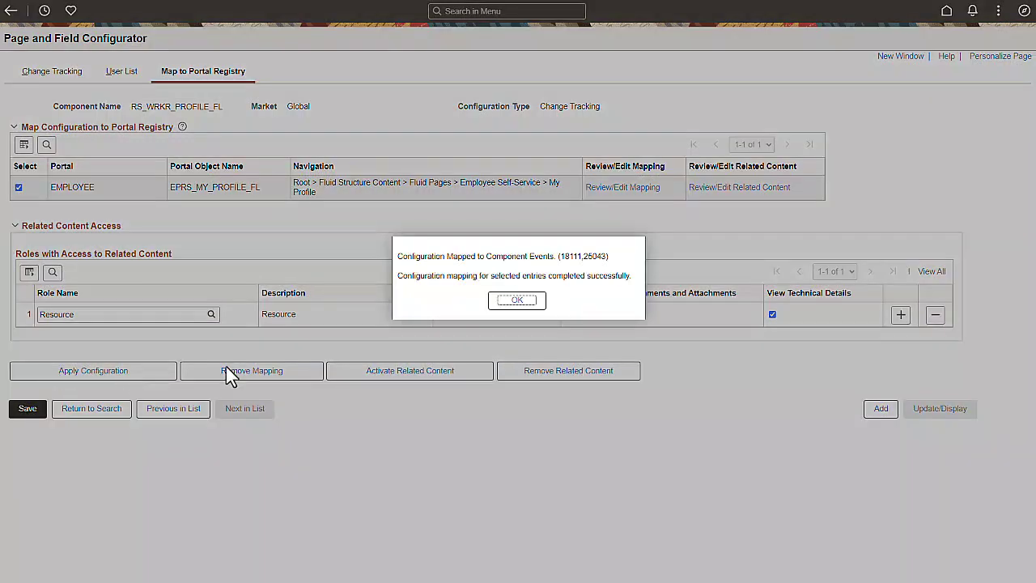
click(518, 298)
click(433, 371)
click(527, 298)
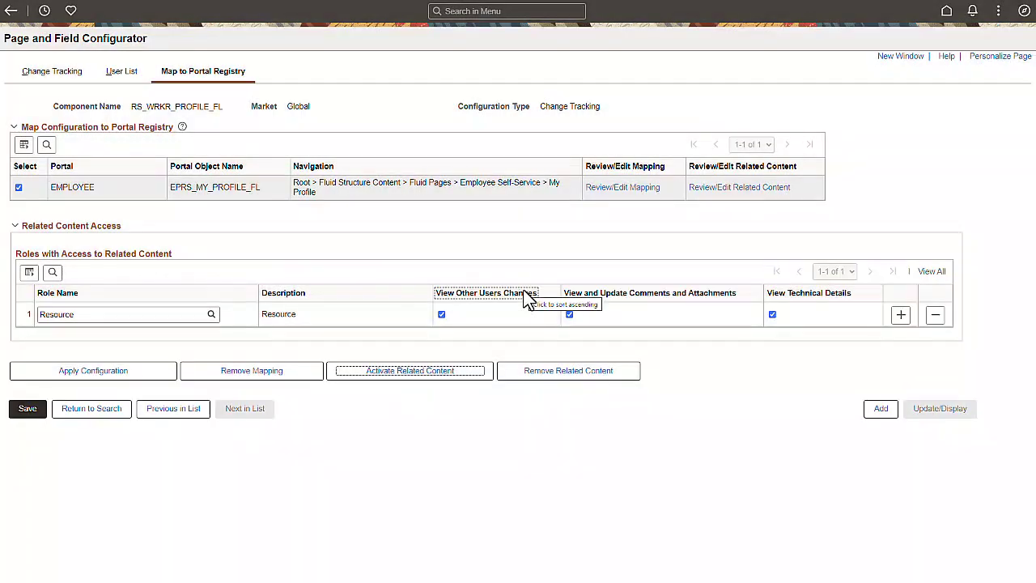
In My Profile, set the Role to 110000 (Business Analyst) and the Region to EMEA, and save the overview
click(44, 10)
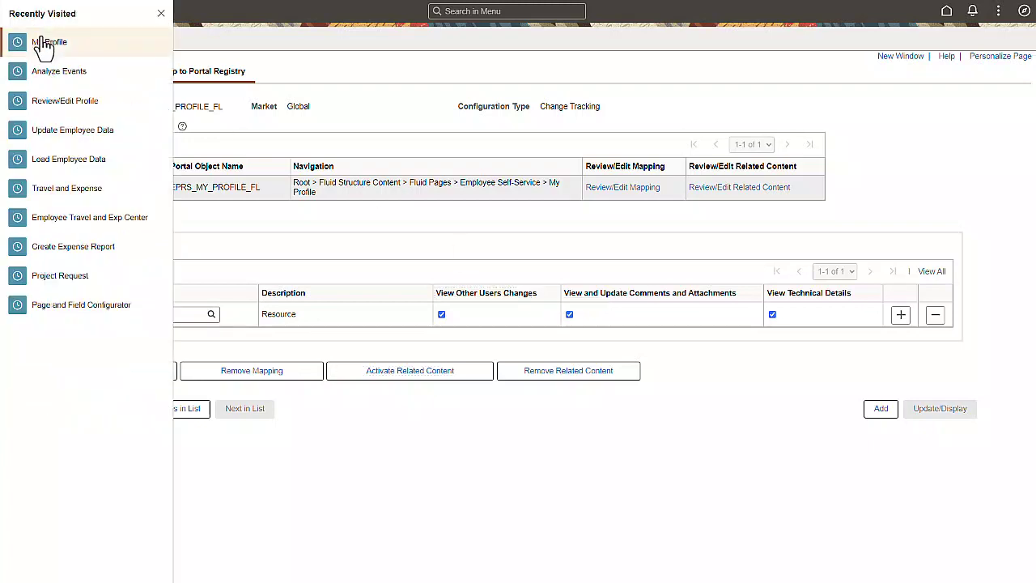
click(43, 44)
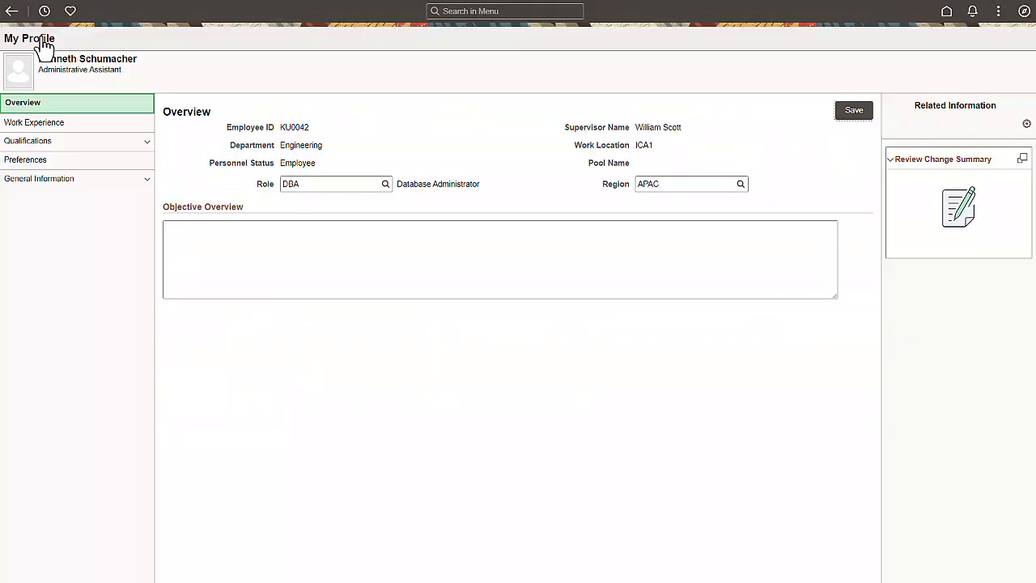
click(386, 184)
click(386, 179)
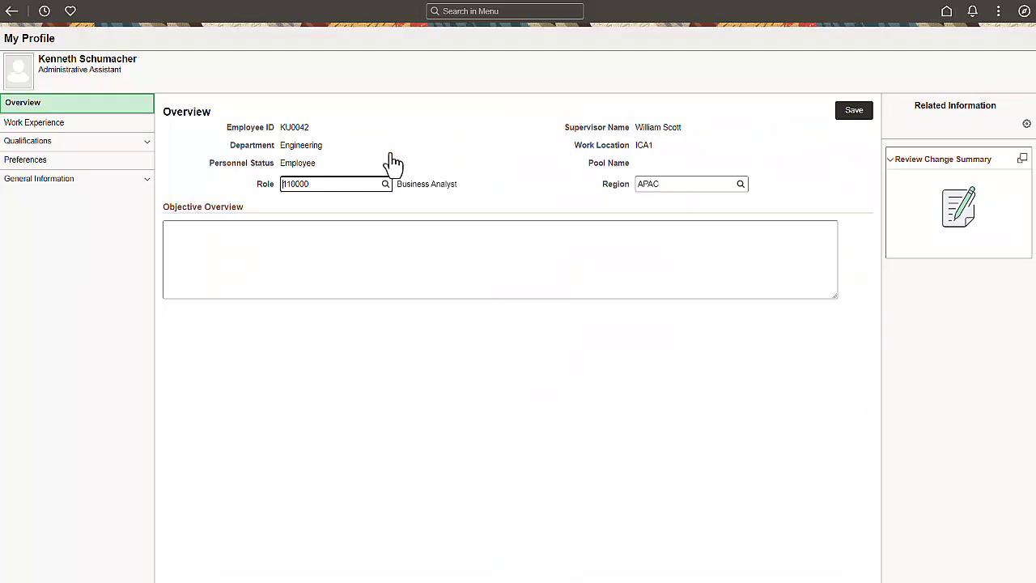
click(743, 190)
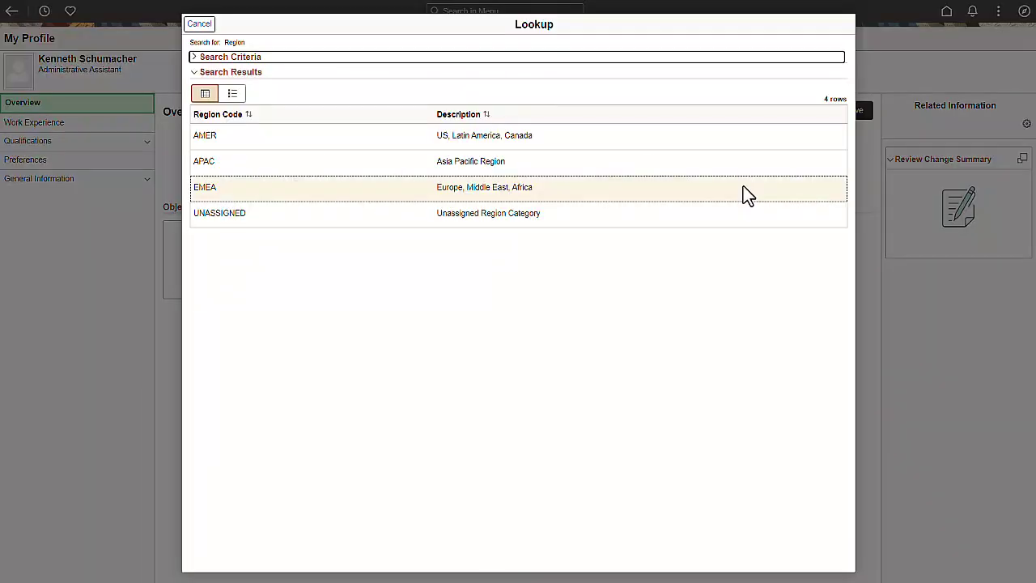
click(746, 189)
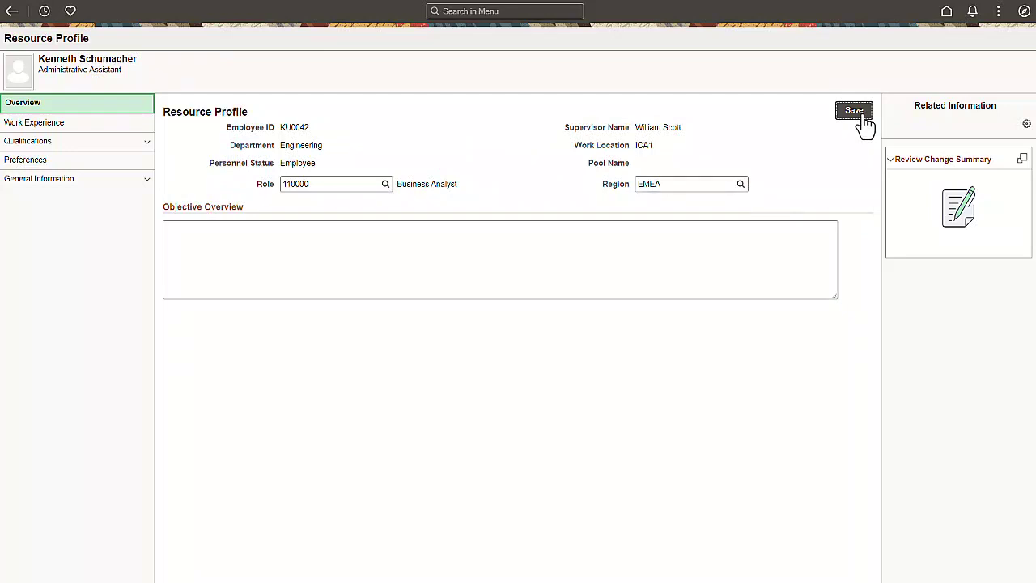
Set the Functional Architect work experience entry's End Date to 06/15/2023 and Customer Name to Easy Solutions, and save it
click(34, 122)
click(863, 250)
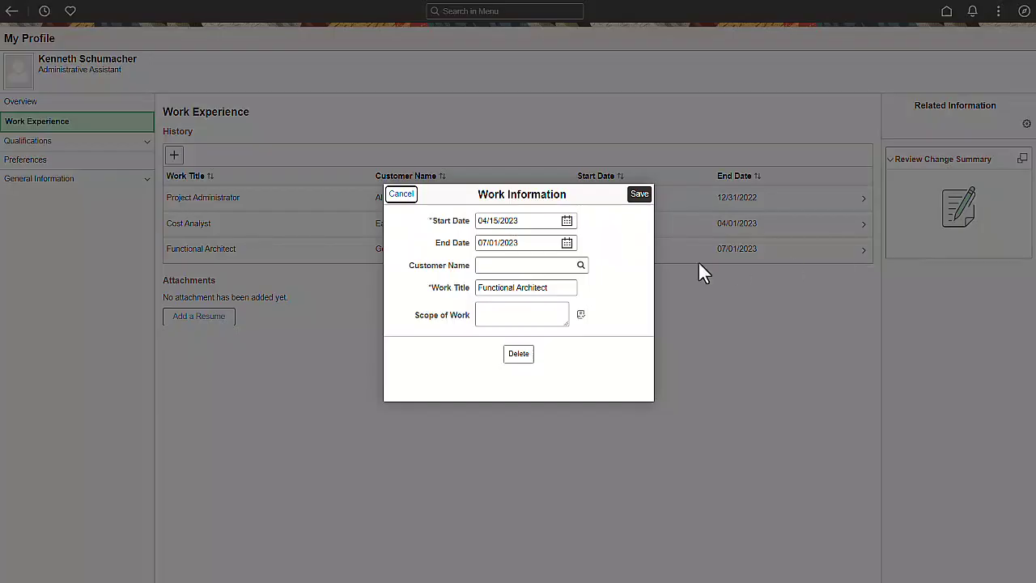
click(566, 243)
click(445, 217)
click(450, 279)
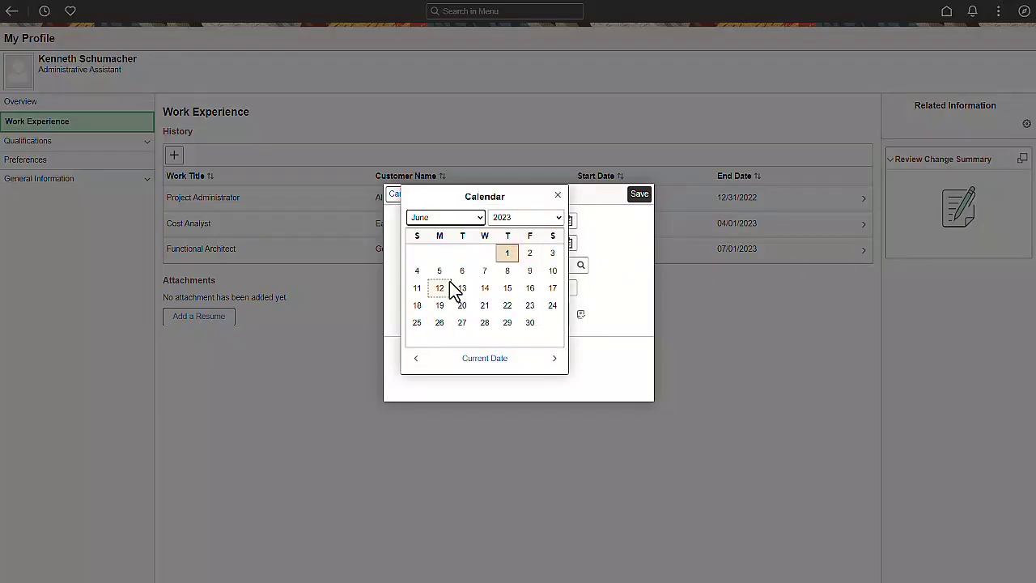
click(507, 288)
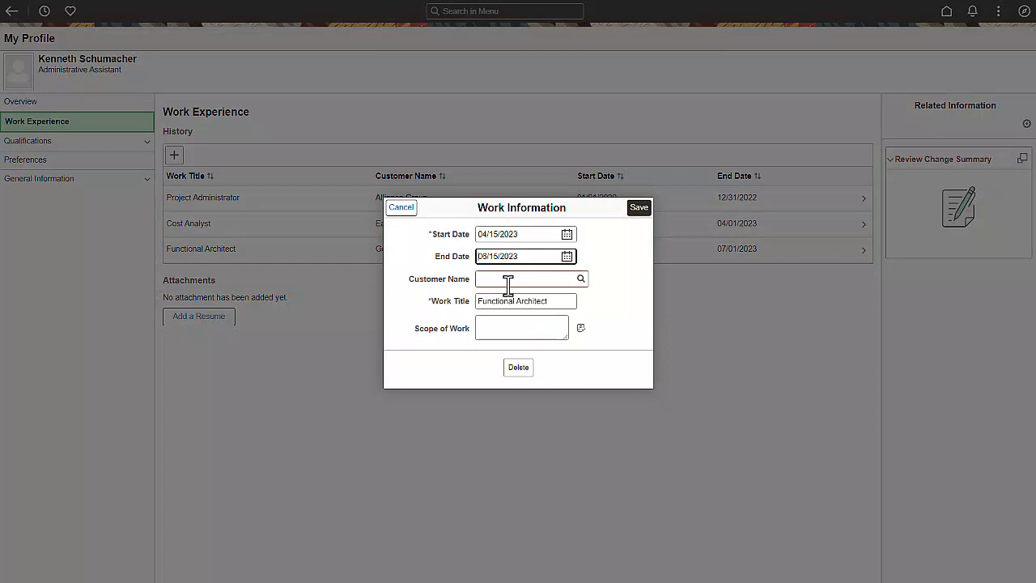
click(508, 283)
text(Easy Solution)
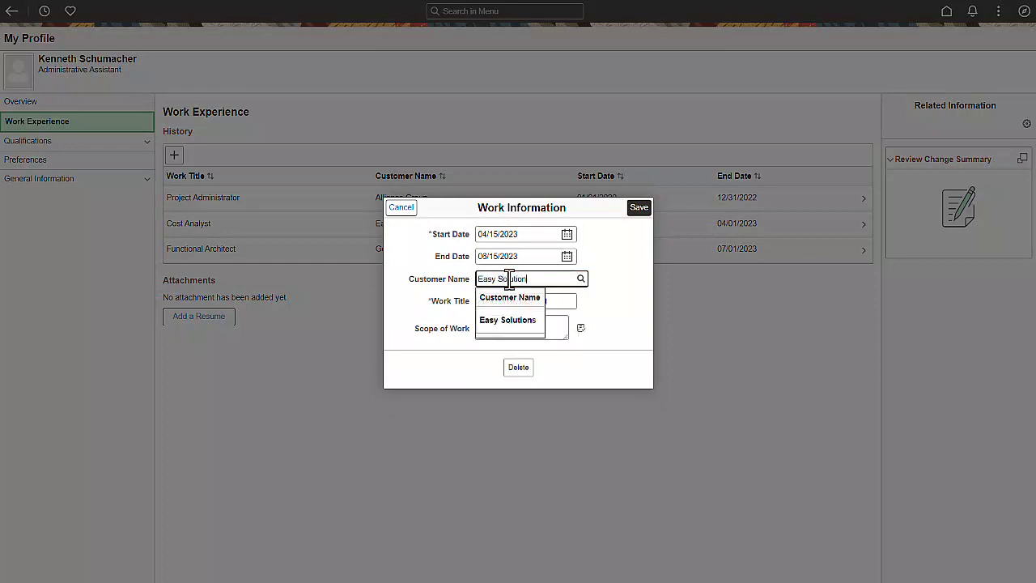
text(s)
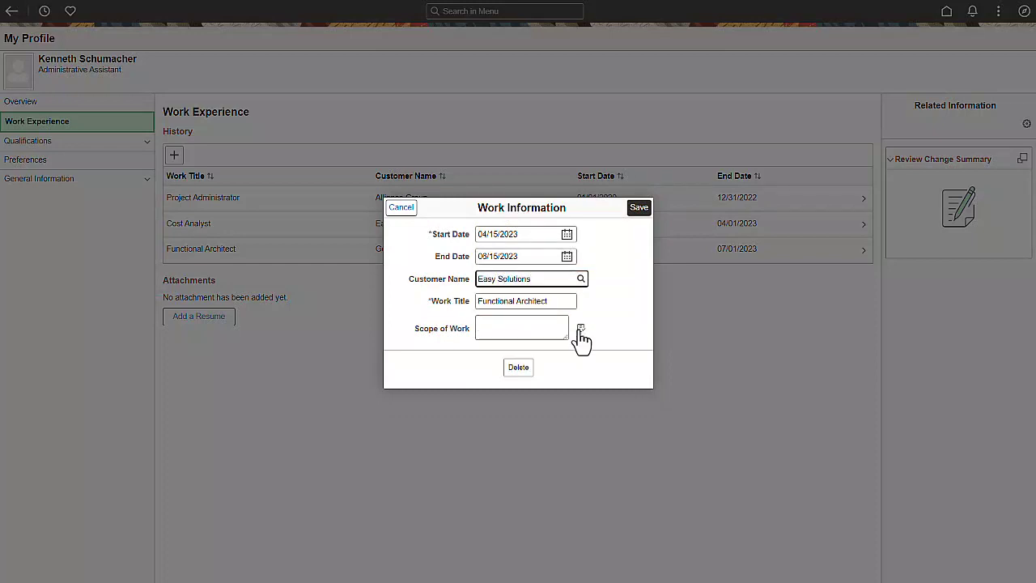
click(638, 208)
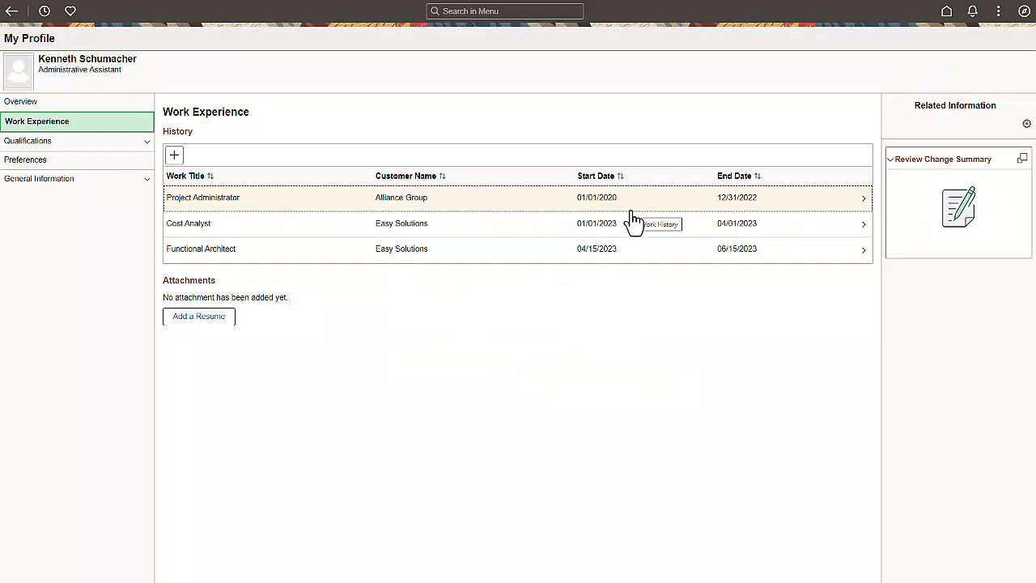
Add a Development Manager work experience entry for Alliance Directional Services with Start Date 08/01/2023 and End Date 12/31/2023
click(174, 155)
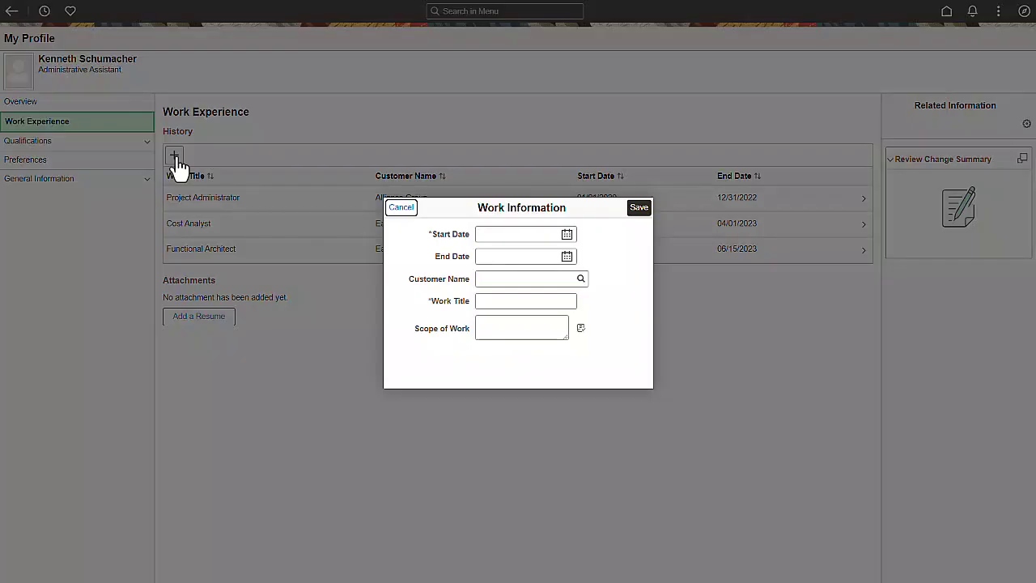
click(502, 235)
text(8/01/2023)
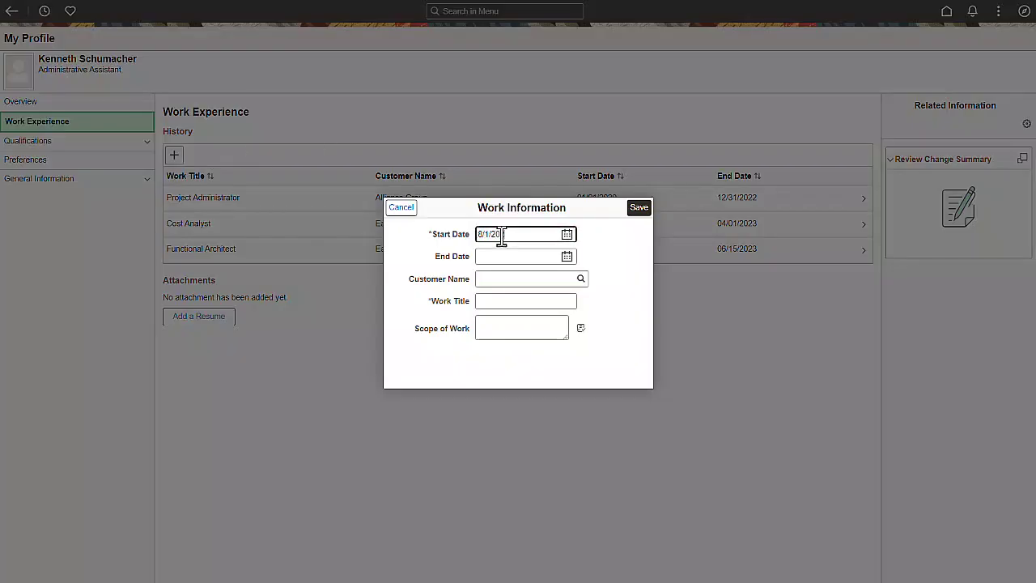
click(505, 255)
text(12)
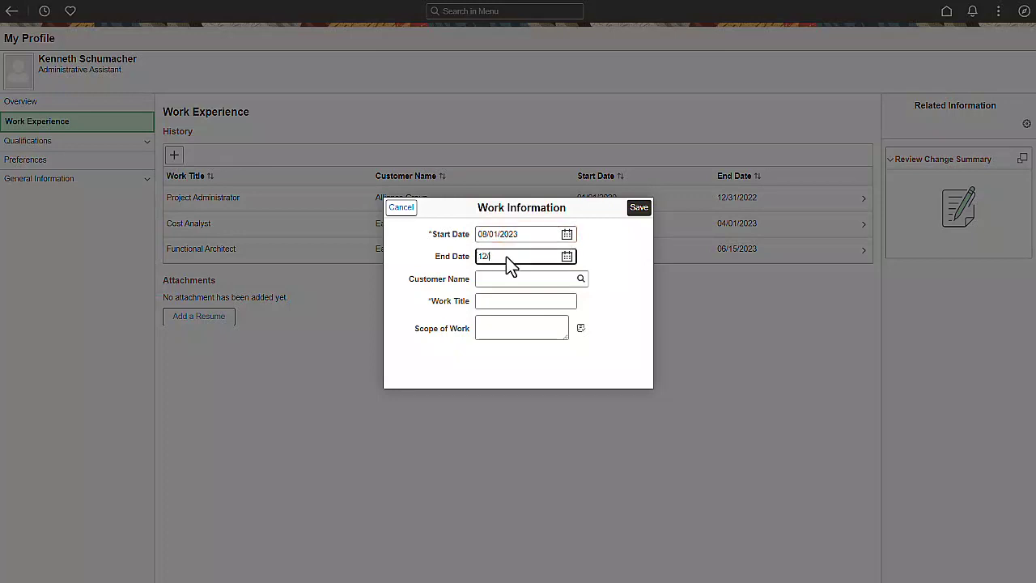
text(/31/2023)
click(512, 277)
text(Alliance)
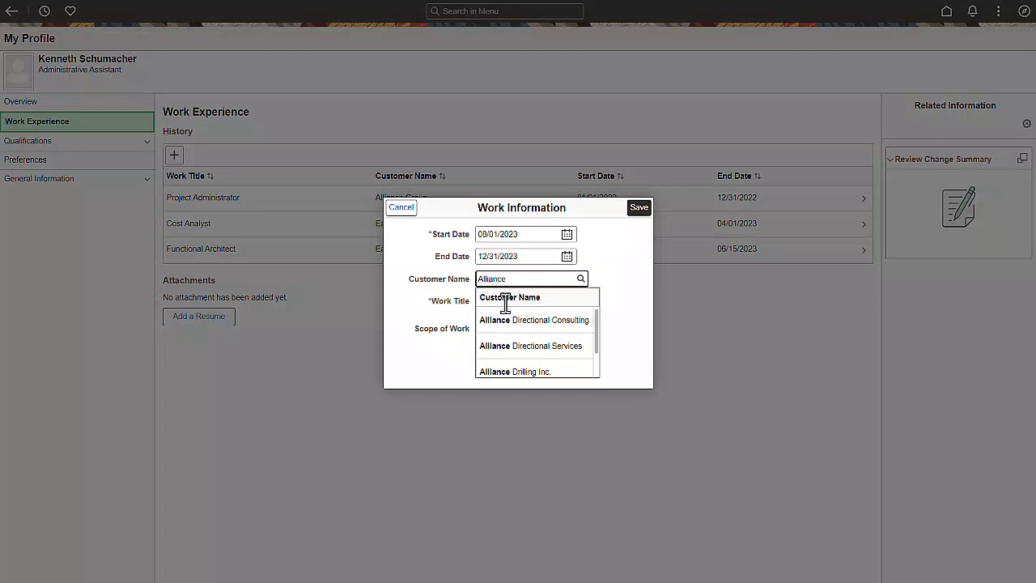
click(508, 348)
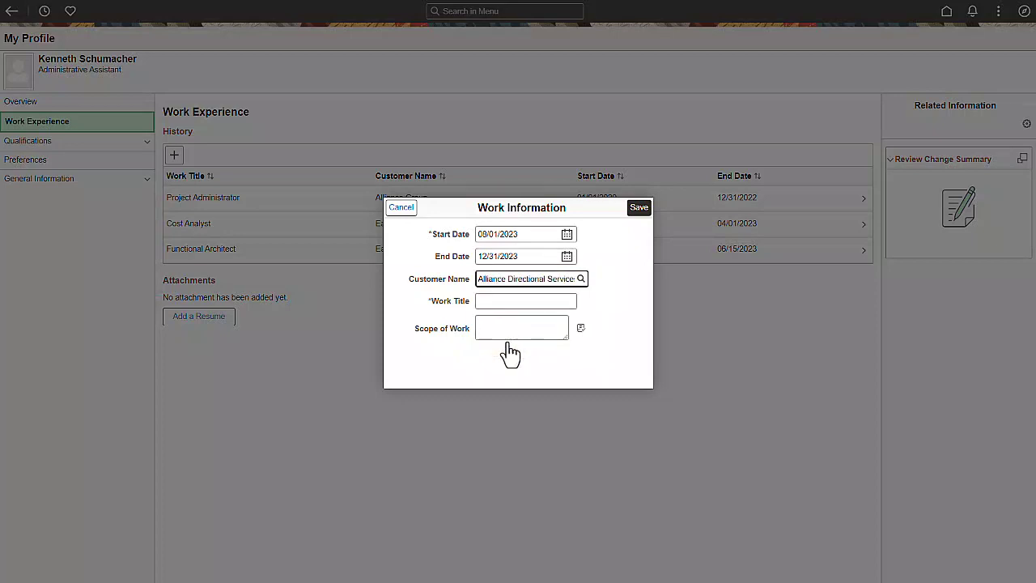
click(513, 304)
text(Development Manager)
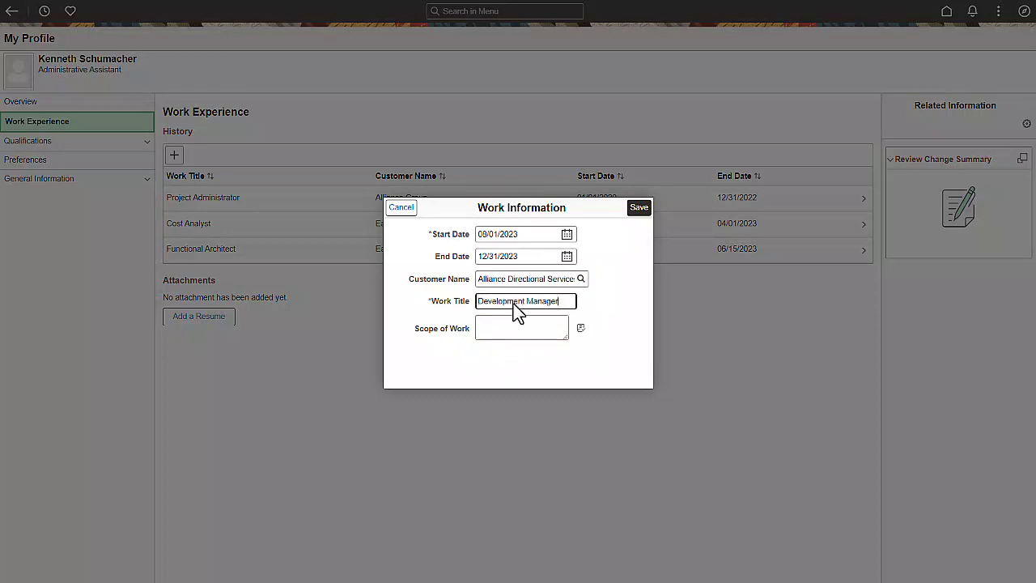
click(646, 211)
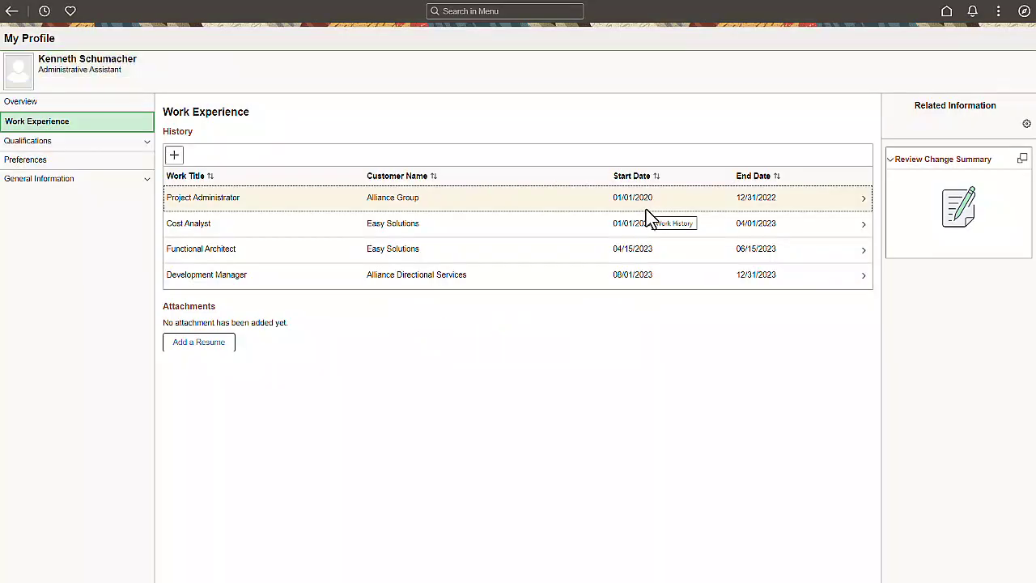
In the change summary, comment "Temporarily reassigned to fill open staffing requirement" on the Golden Inc. to Easy Solutions customer change and view its technical details
click(1022, 159)
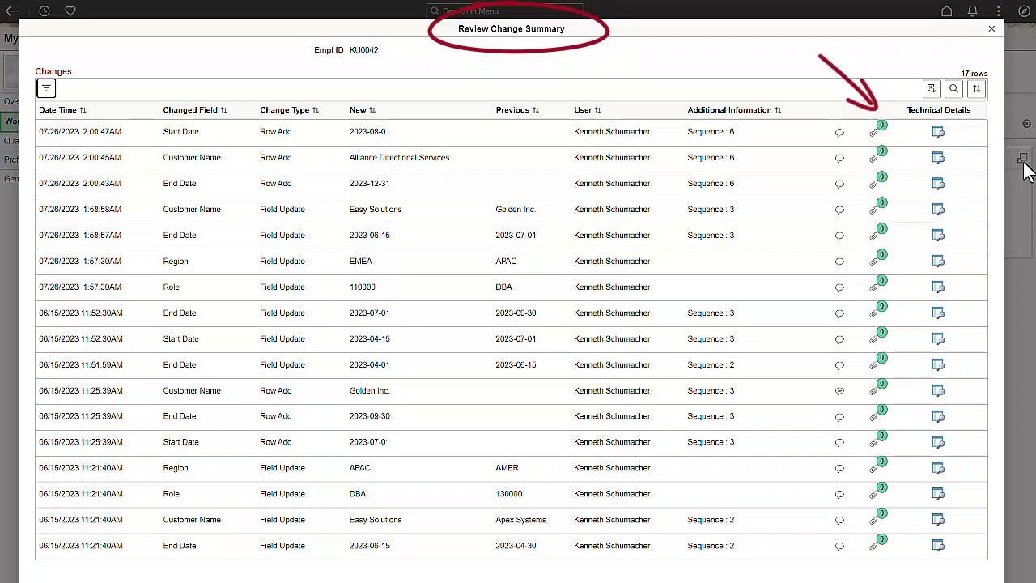
click(874, 213)
click(320, 163)
click(326, 202)
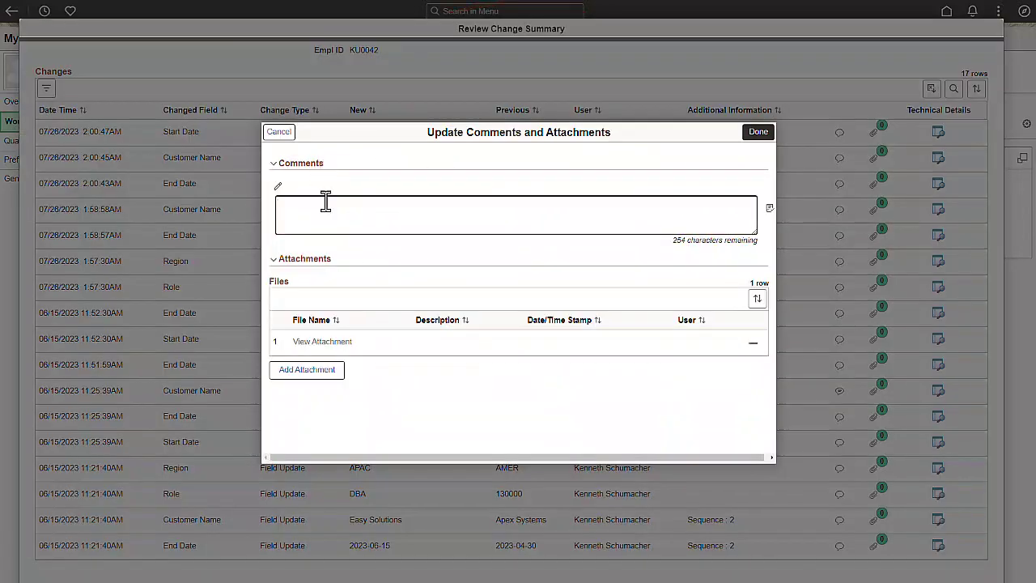
text(Temporarily reassigned to fill open staffing requirement)
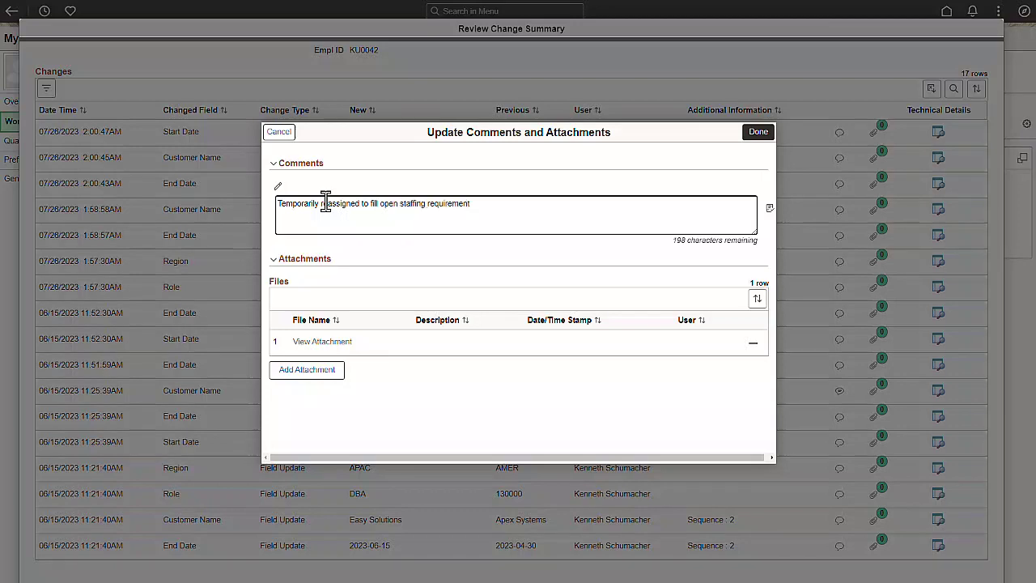
click(758, 132)
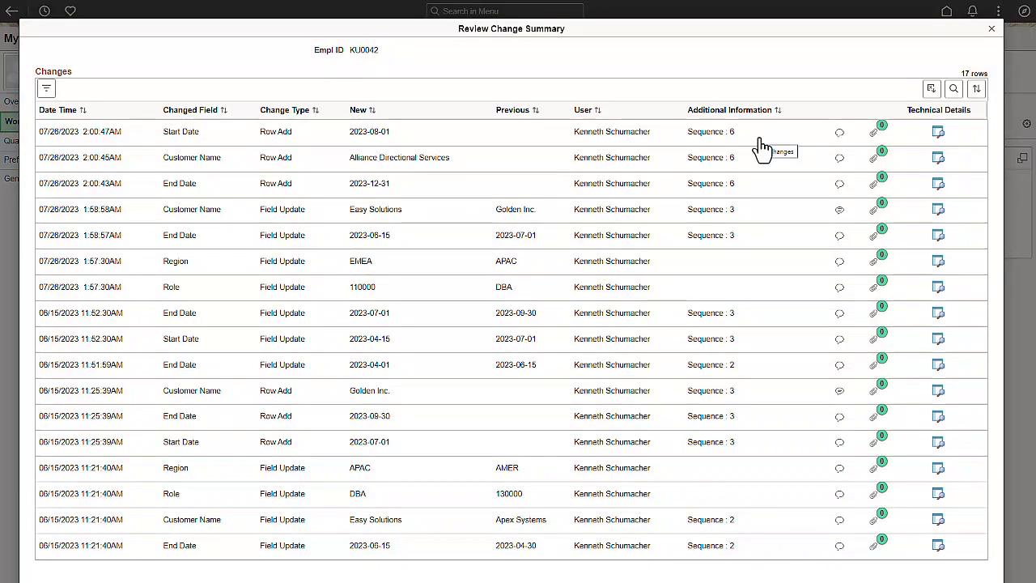
click(937, 209)
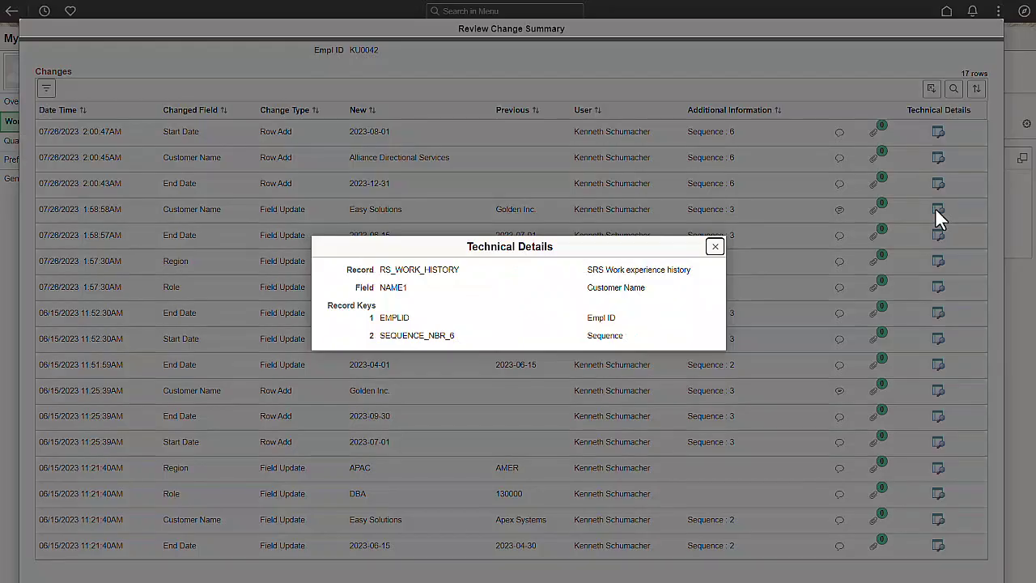
click(715, 246)
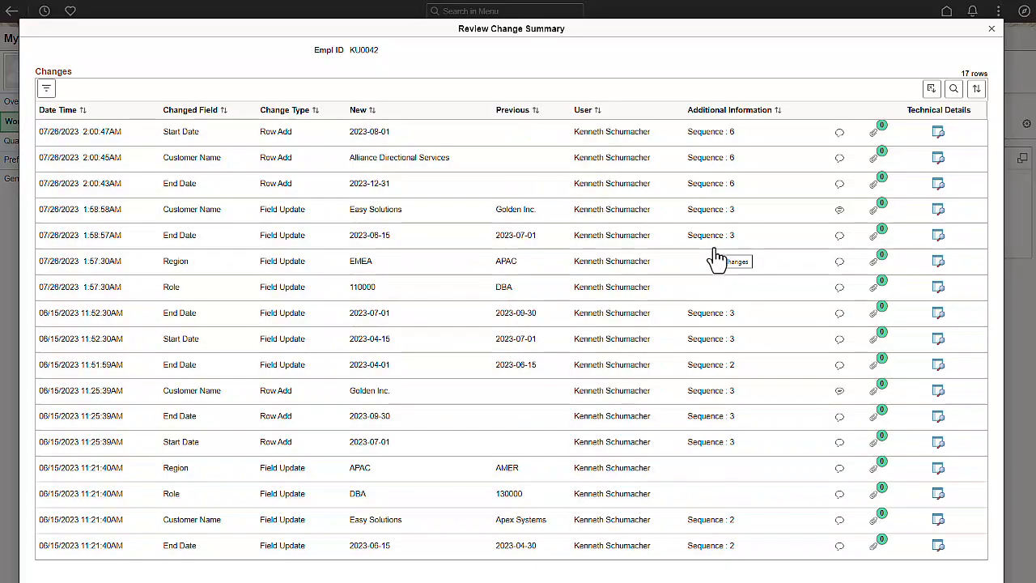